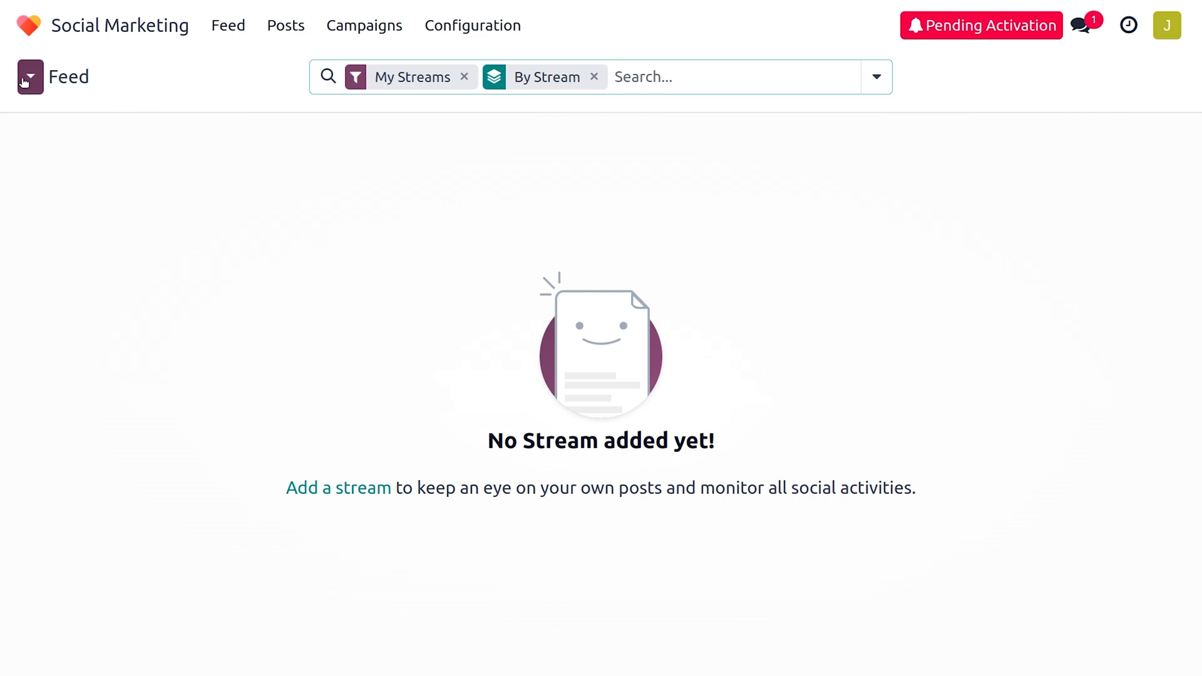
Reset the browser zoom and pick Facebook in Odoo's Add a Stream dialog.
key(ctrl+minus)
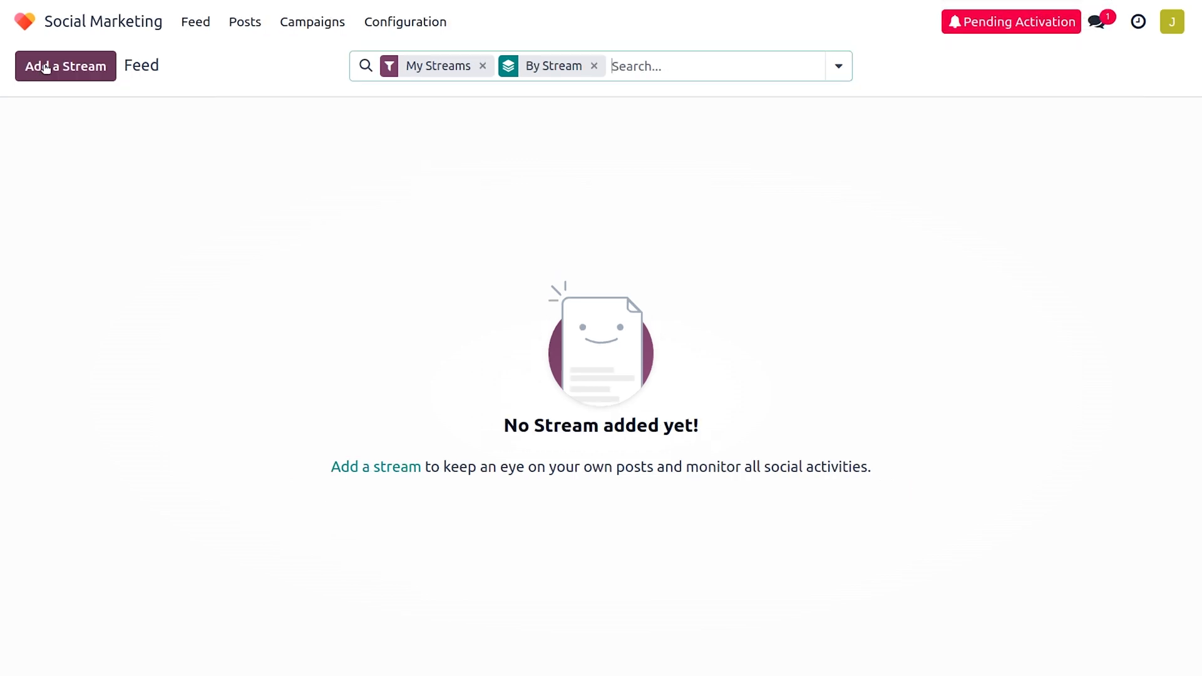
click(45, 66)
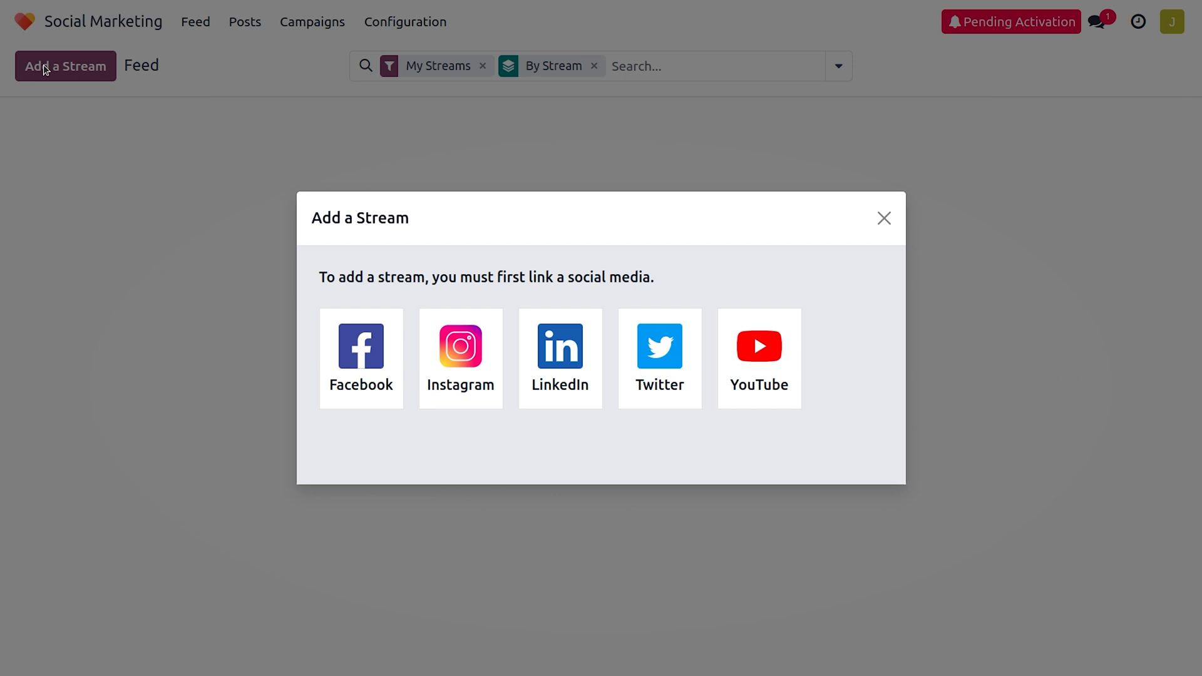
click(380, 374)
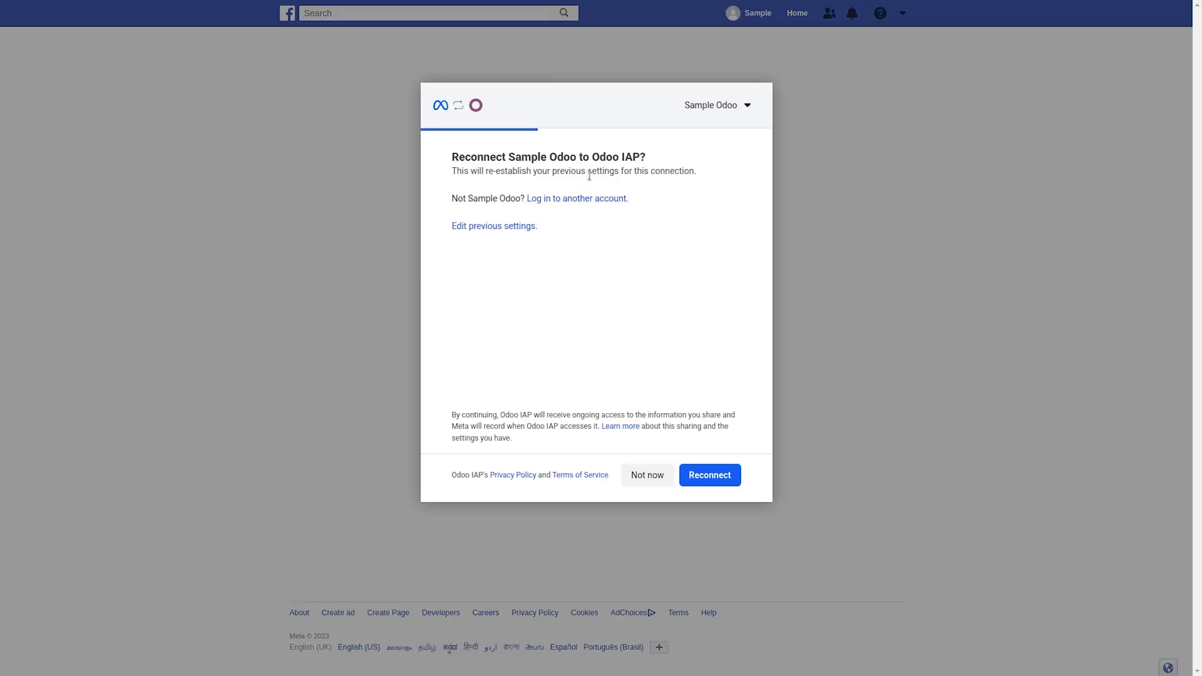
Reconnect the Facebook account to Odoo IAP and return to the Social Marketing feed.
click(721, 478)
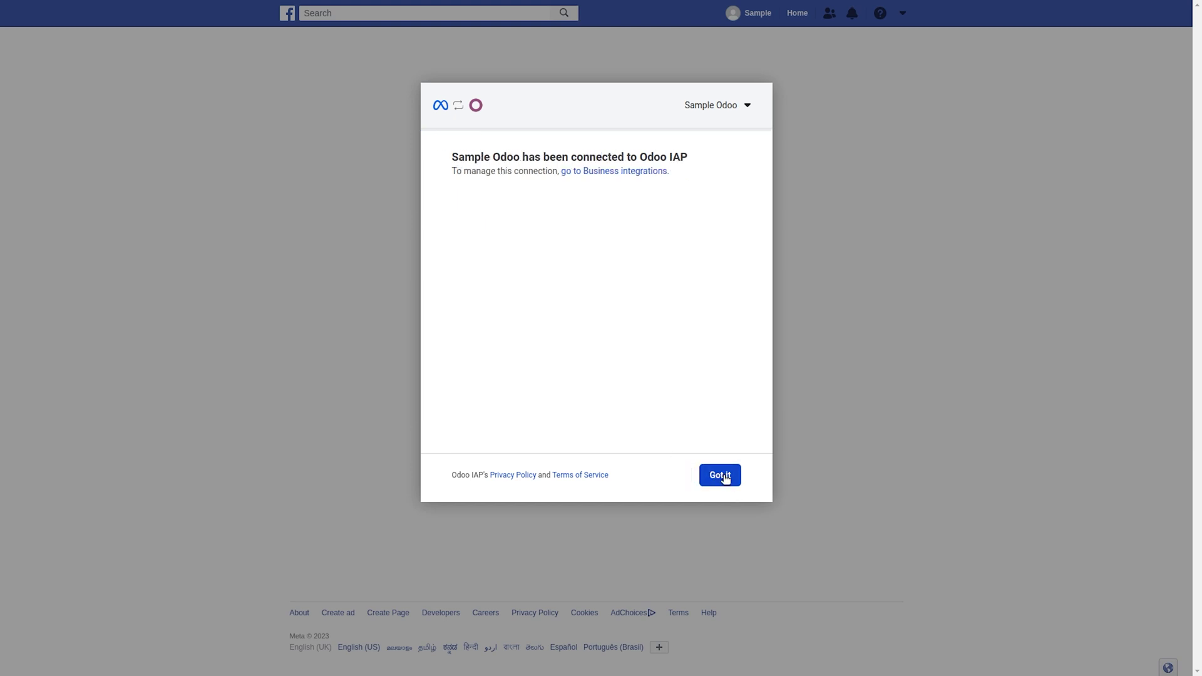
click(724, 478)
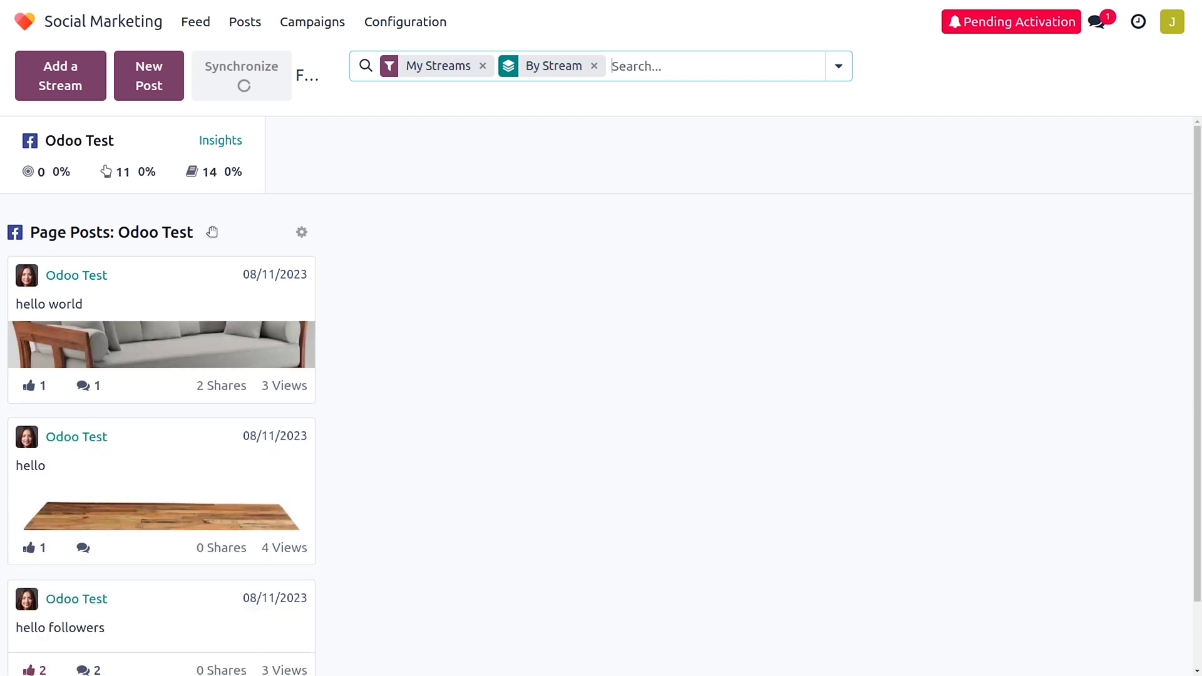
Scroll through the Odoo Test Facebook Page Posts stream.
scroll(224, 529, down, 1)
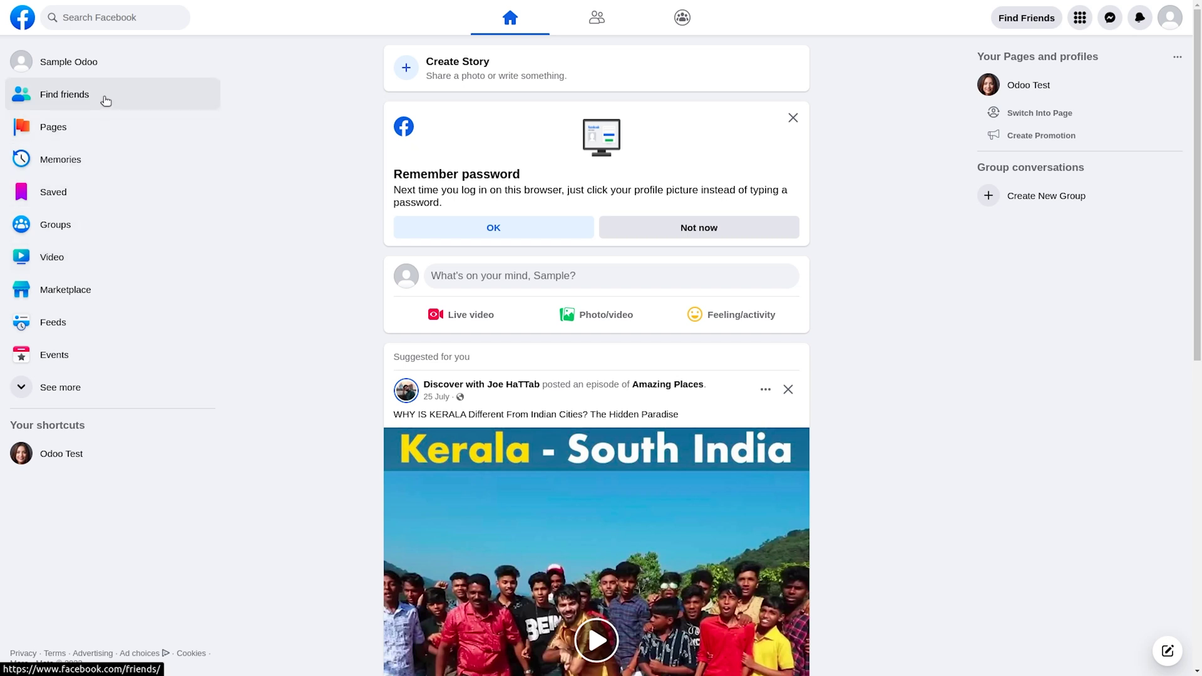
Open Facebook's Create a Page form from the Pages sidebar entry.
click(93, 139)
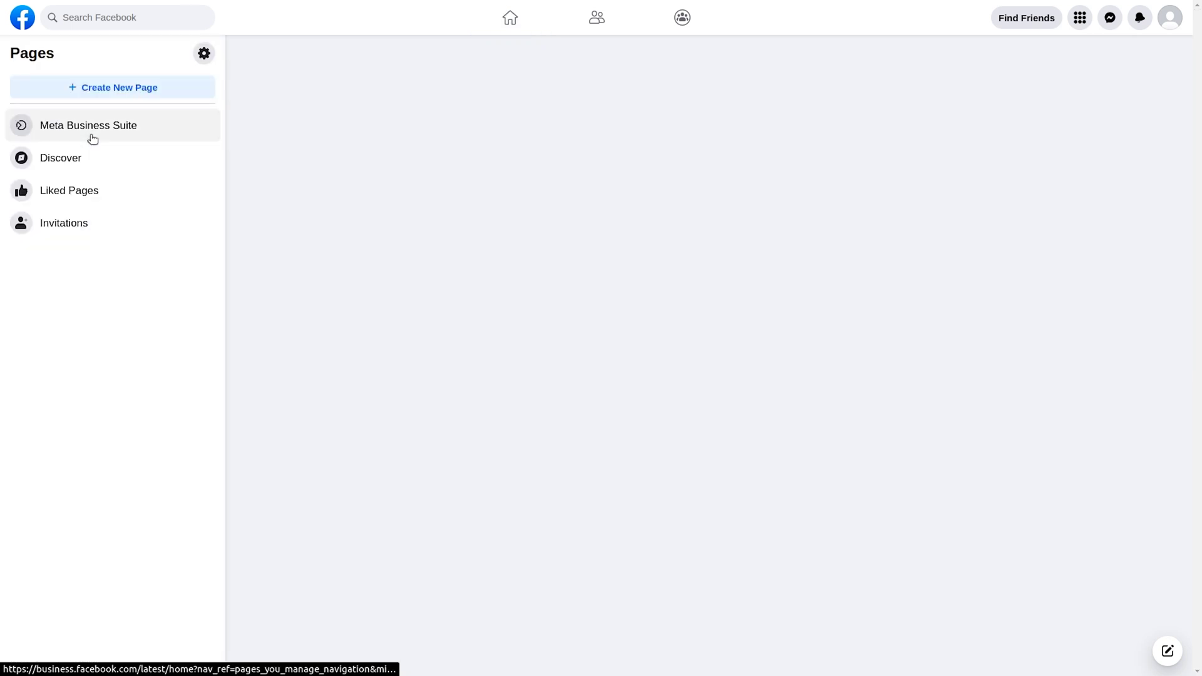
click(121, 82)
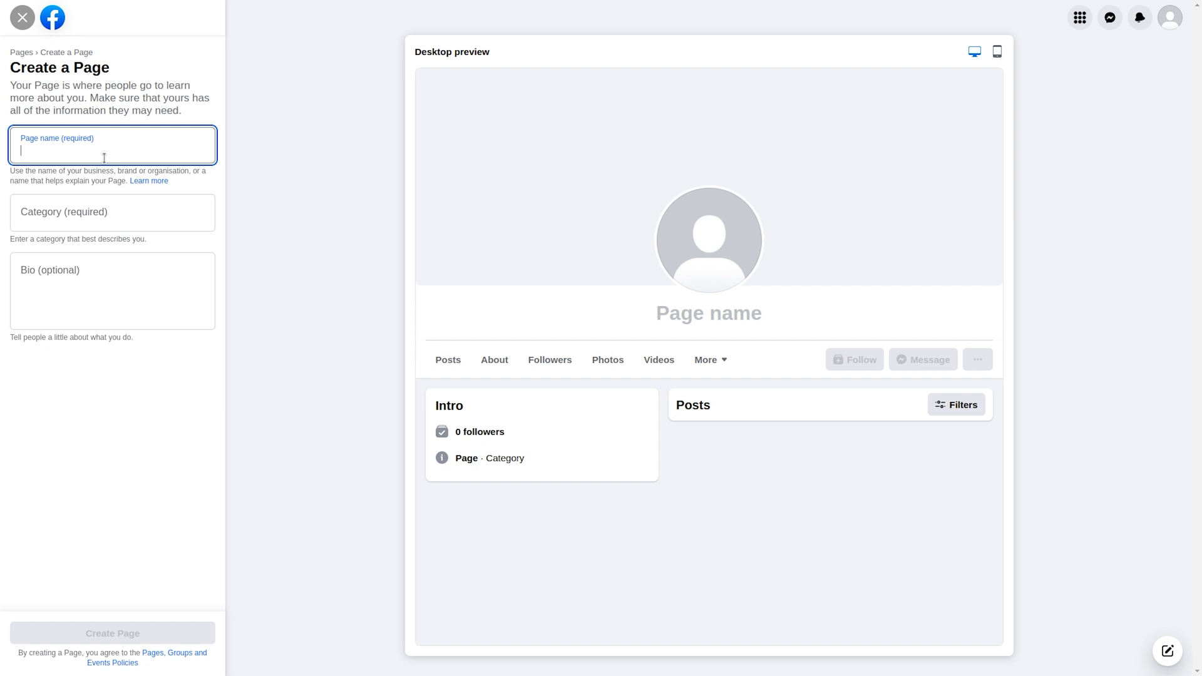
Create the Facebook Page 'Odoo tutorial' in the Tutor/Teacher category.
text(O)
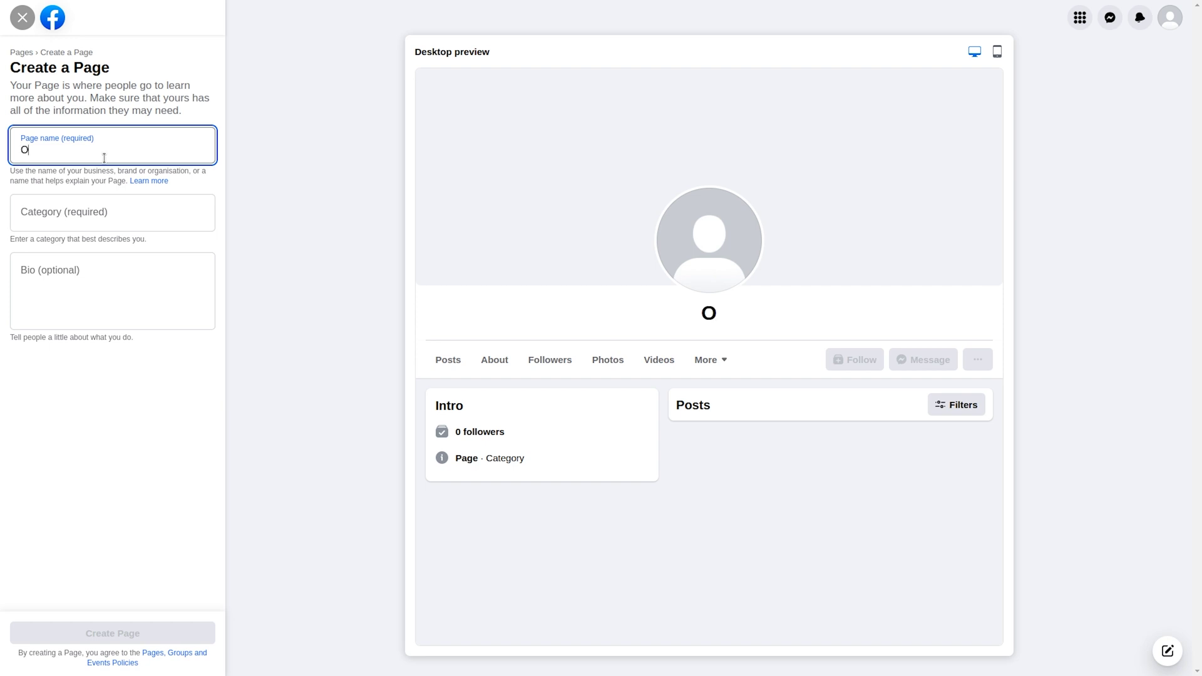
text(doo tu)
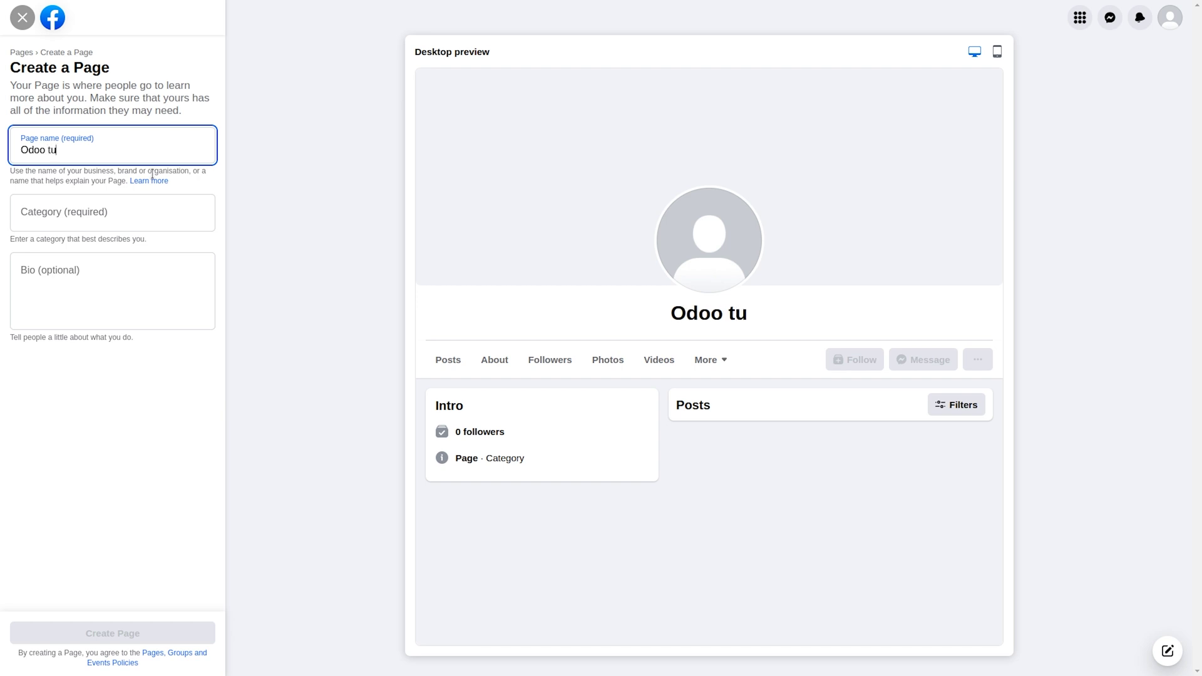
text(torial)
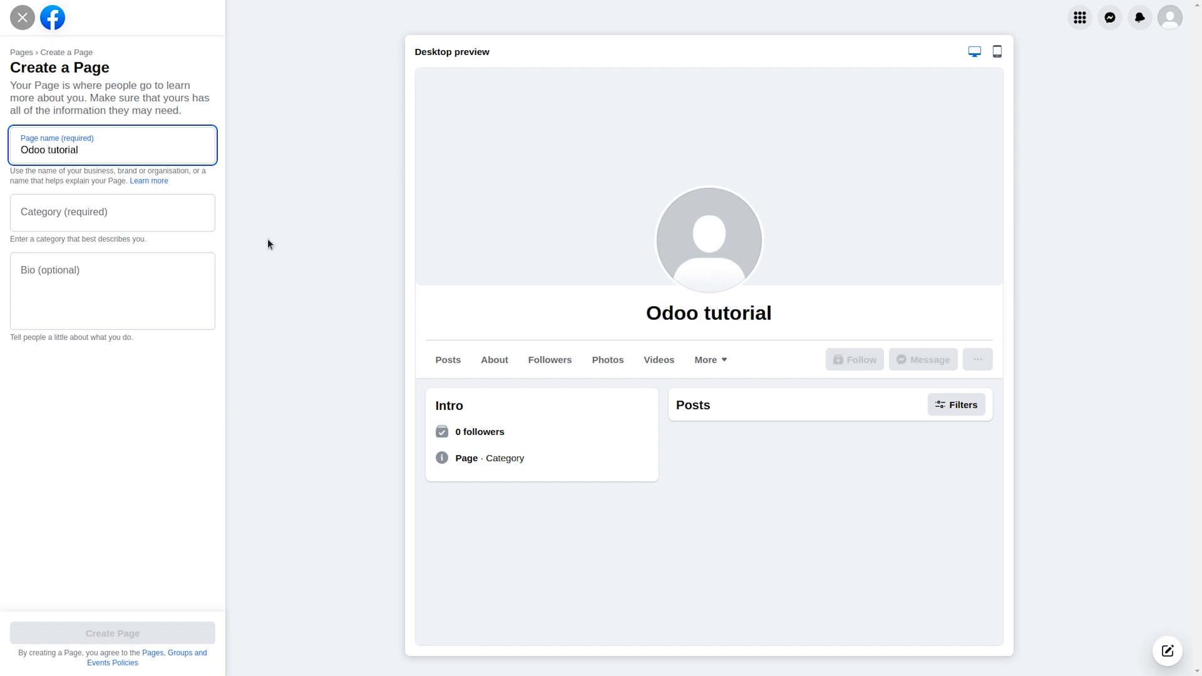
click(112, 217)
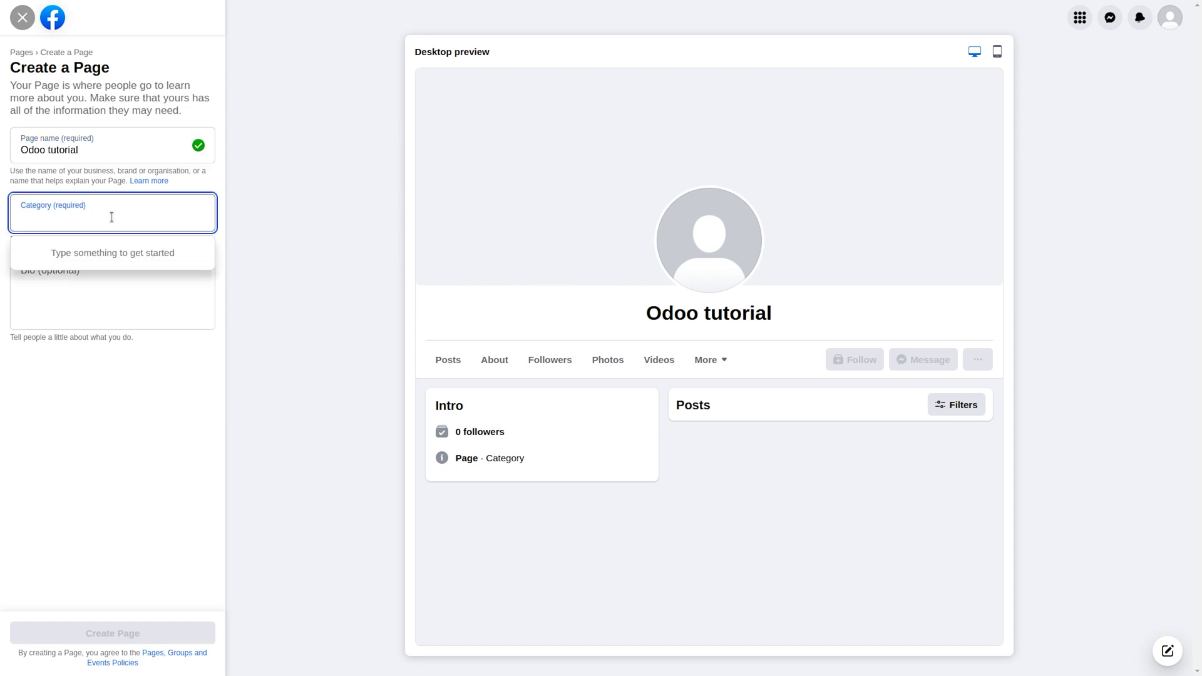
text(tutor)
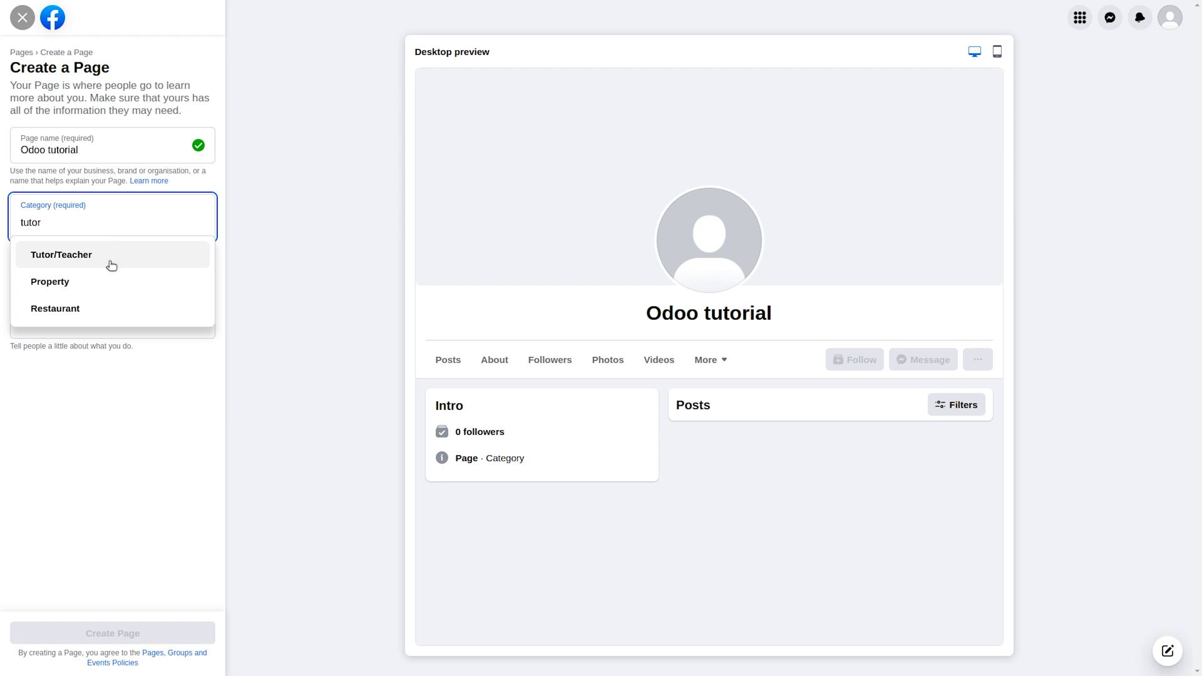
click(111, 265)
click(95, 286)
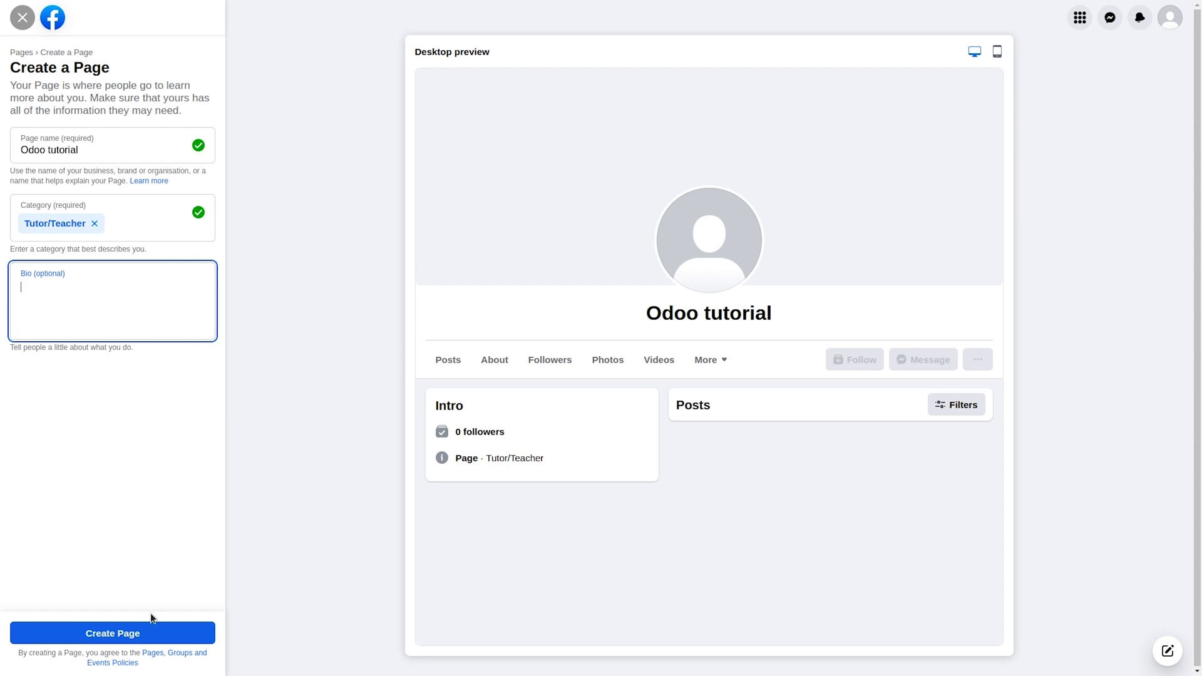
click(150, 634)
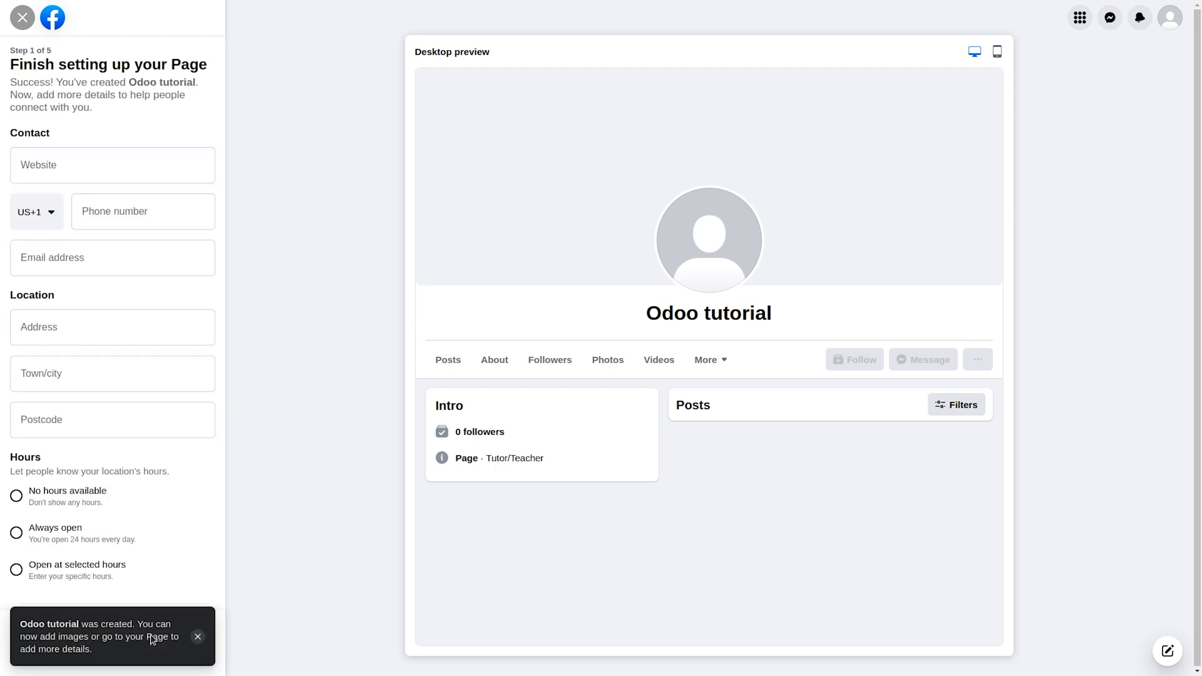
click(88, 165)
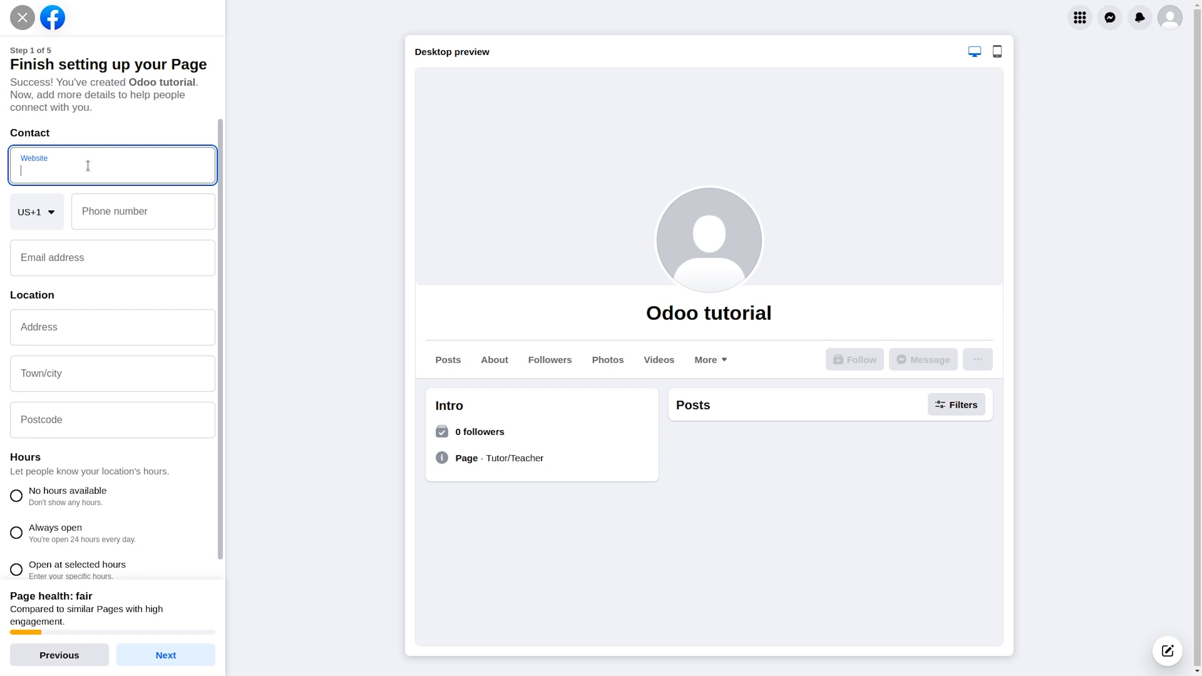
text(www)
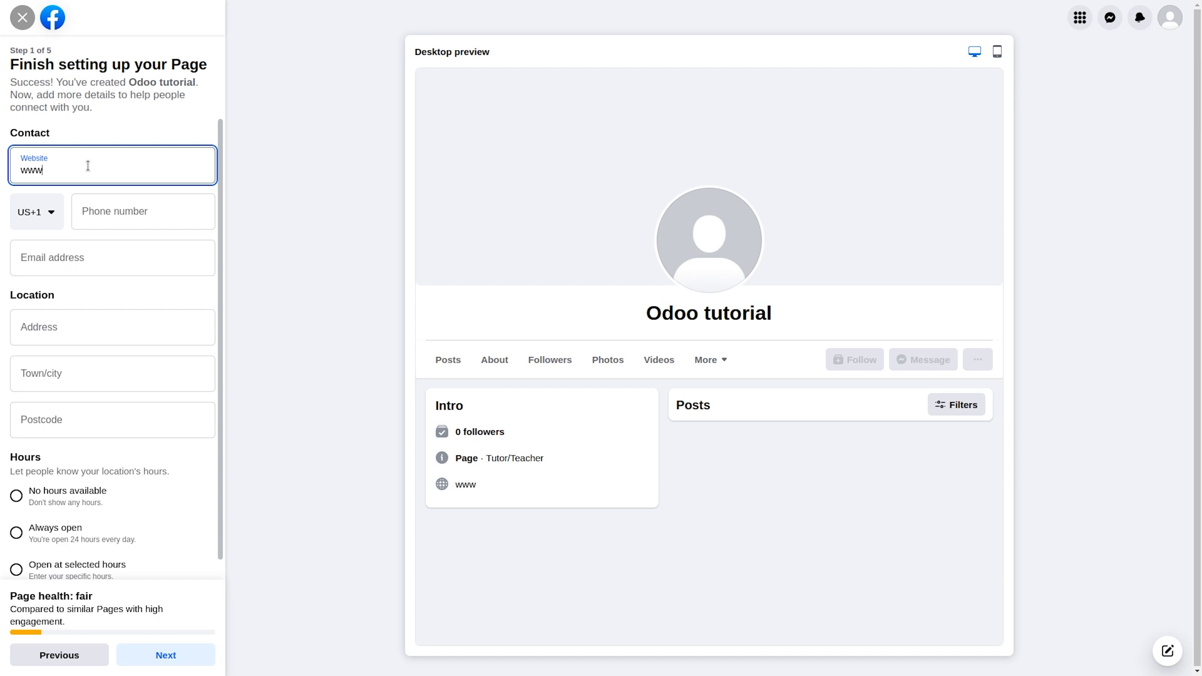
text(.tutorialodoo.com)
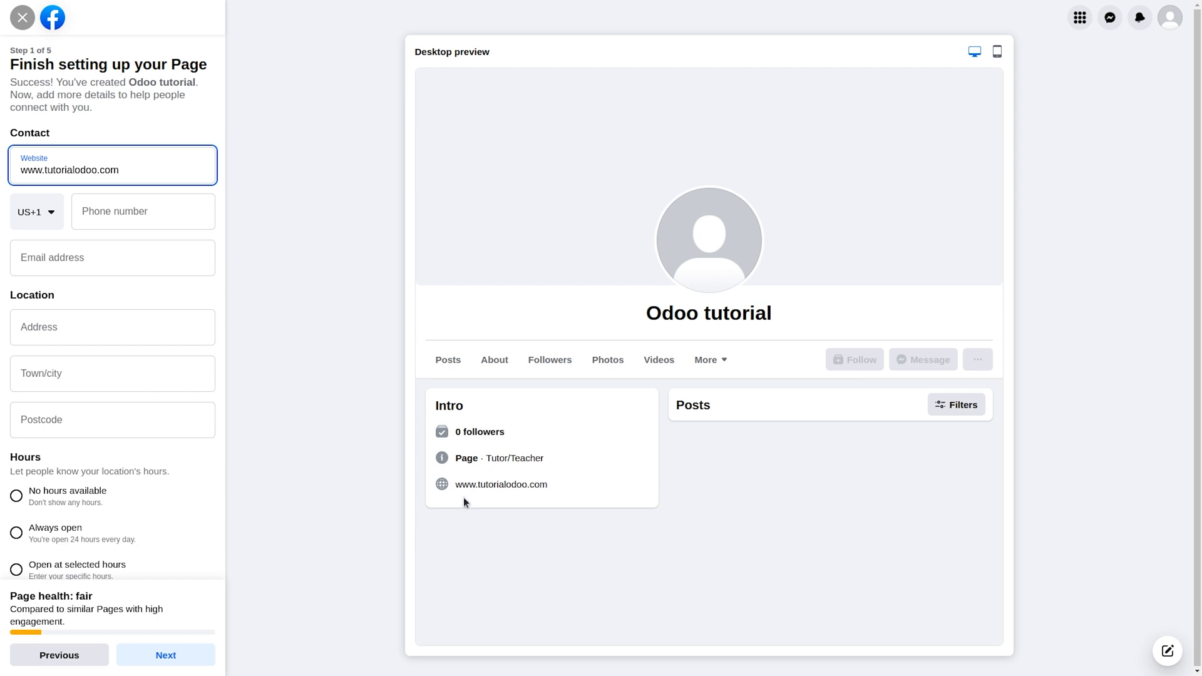
click(93, 257)
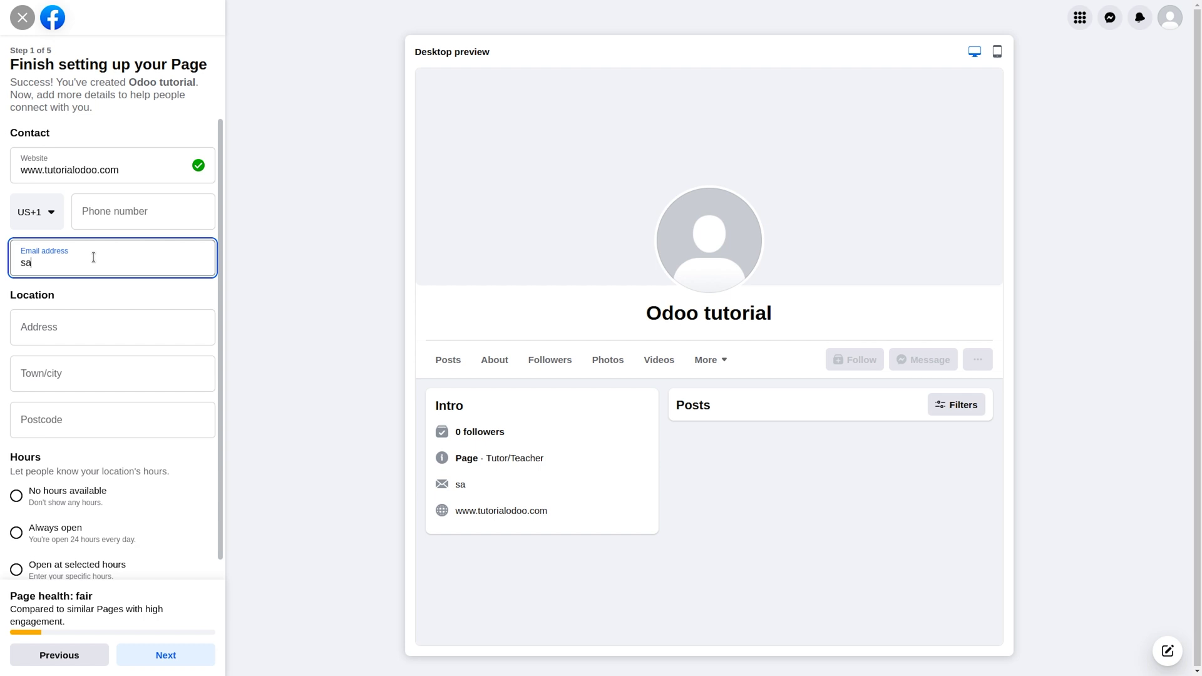
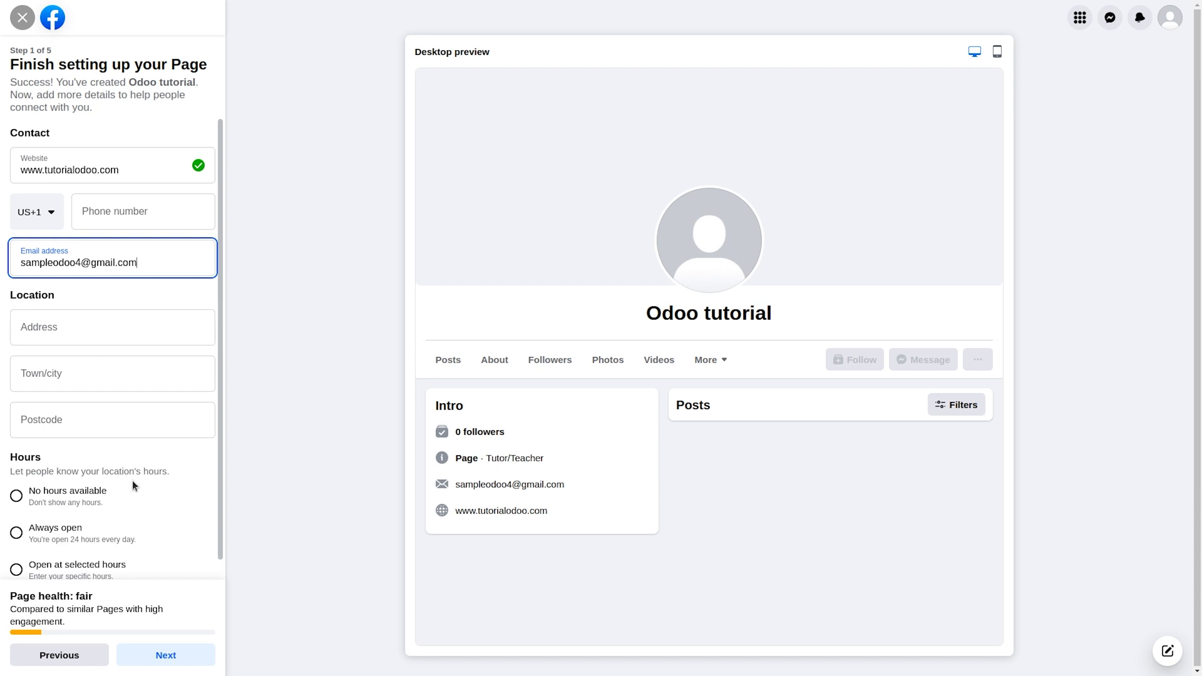
scroll(116, 523, down, 1)
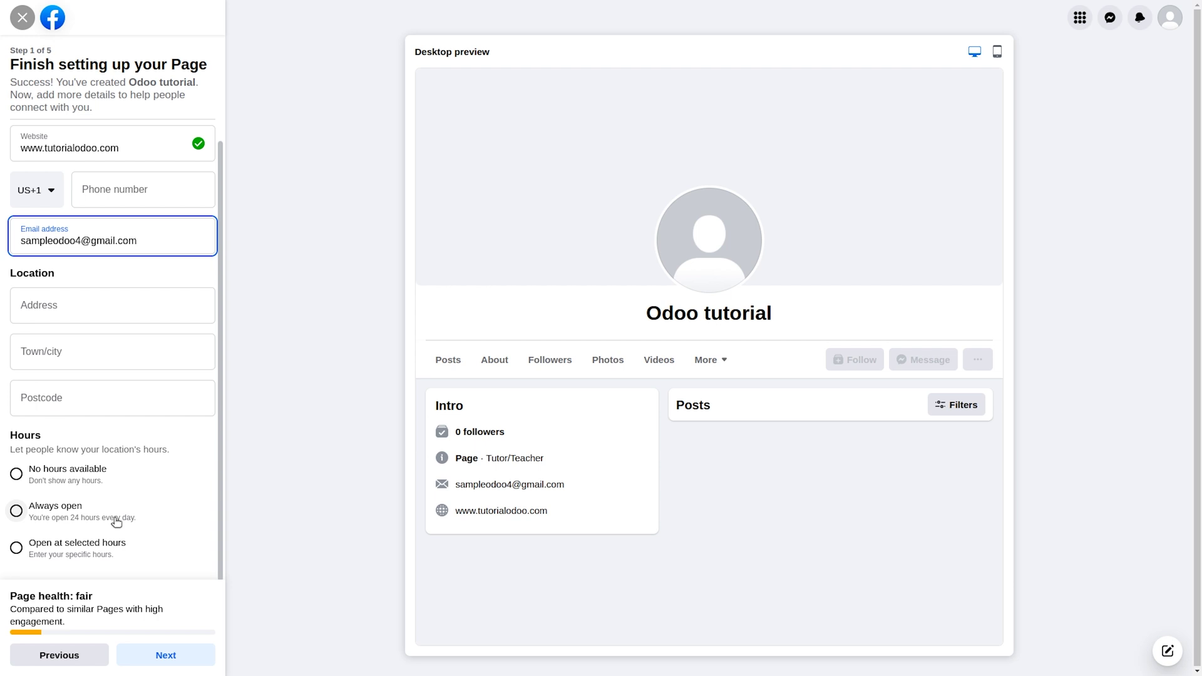
click(179, 664)
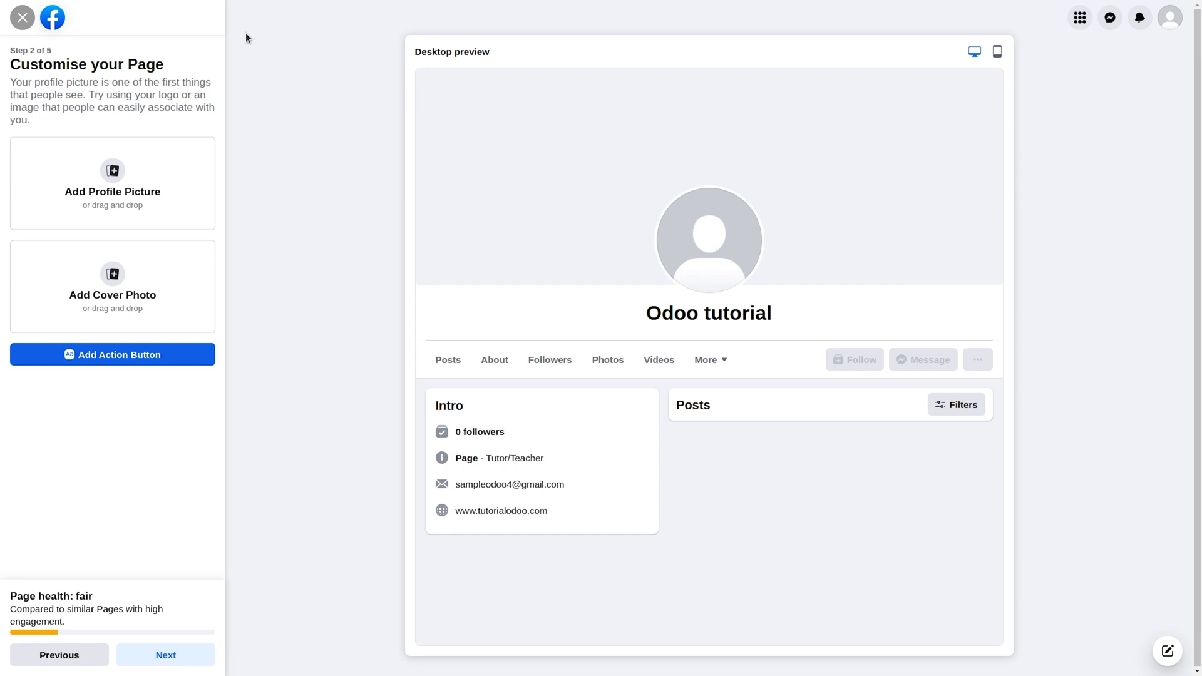
Upload pp.jpeg as the Odoo tutorial page's profile picture.
click(123, 180)
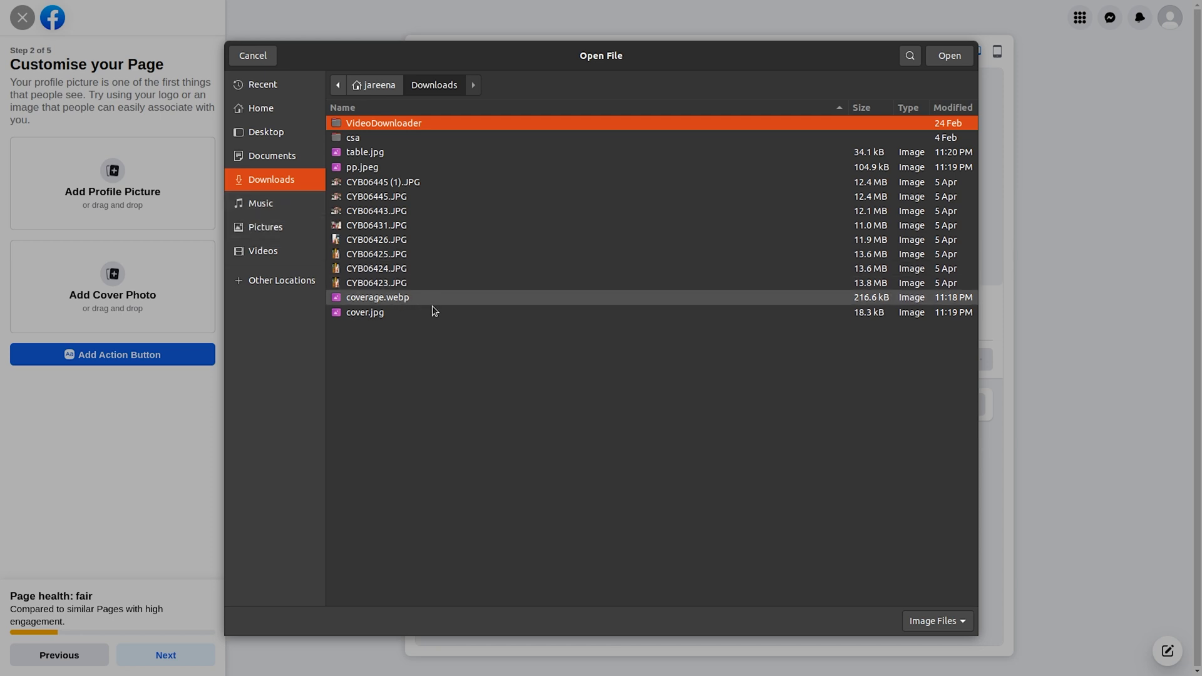
click(431, 167)
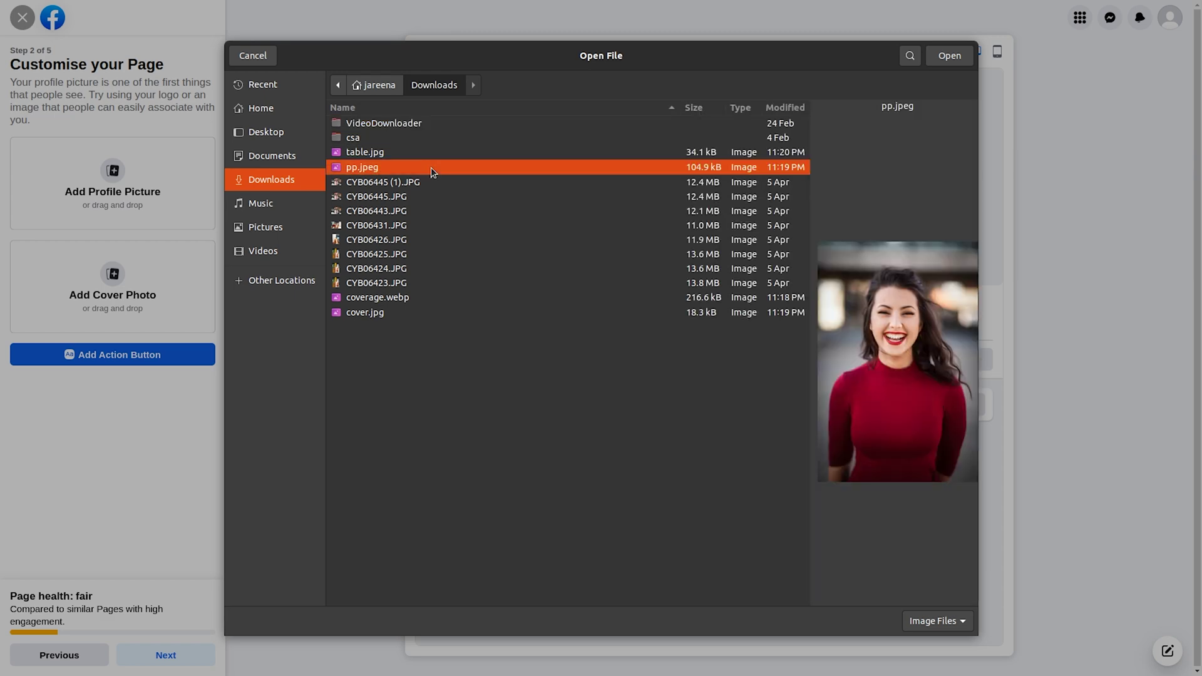
click(949, 55)
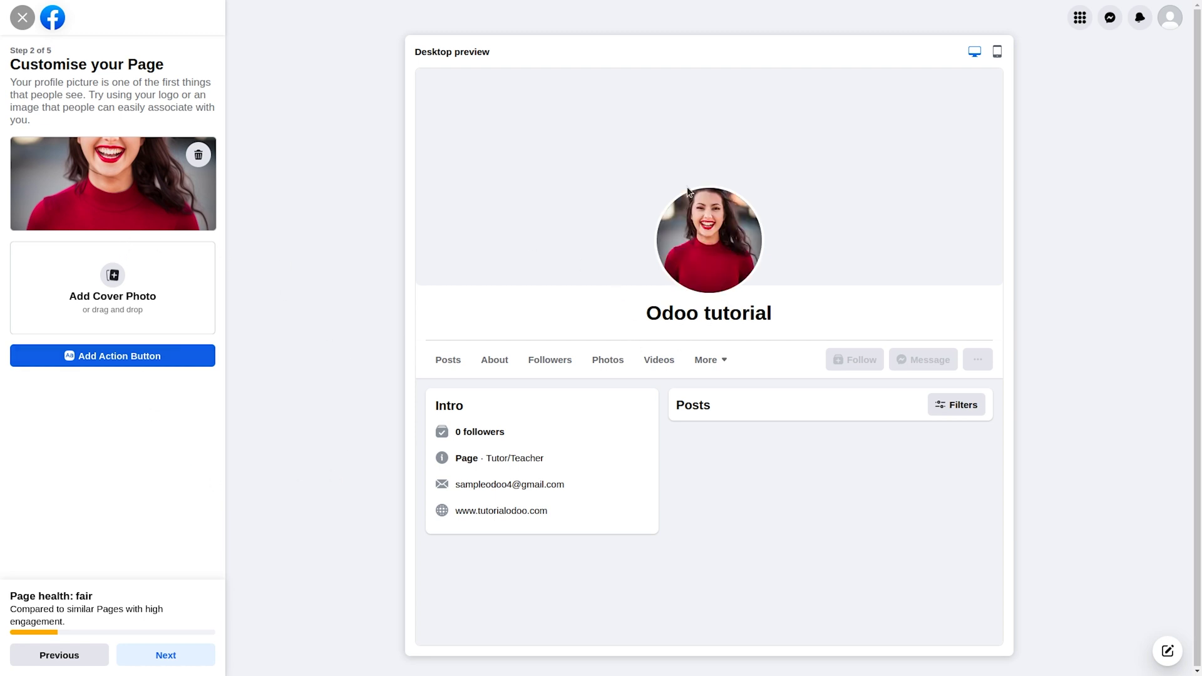
Upload cover.jpg as the cover photo and advance to the WhatsApp step.
click(104, 279)
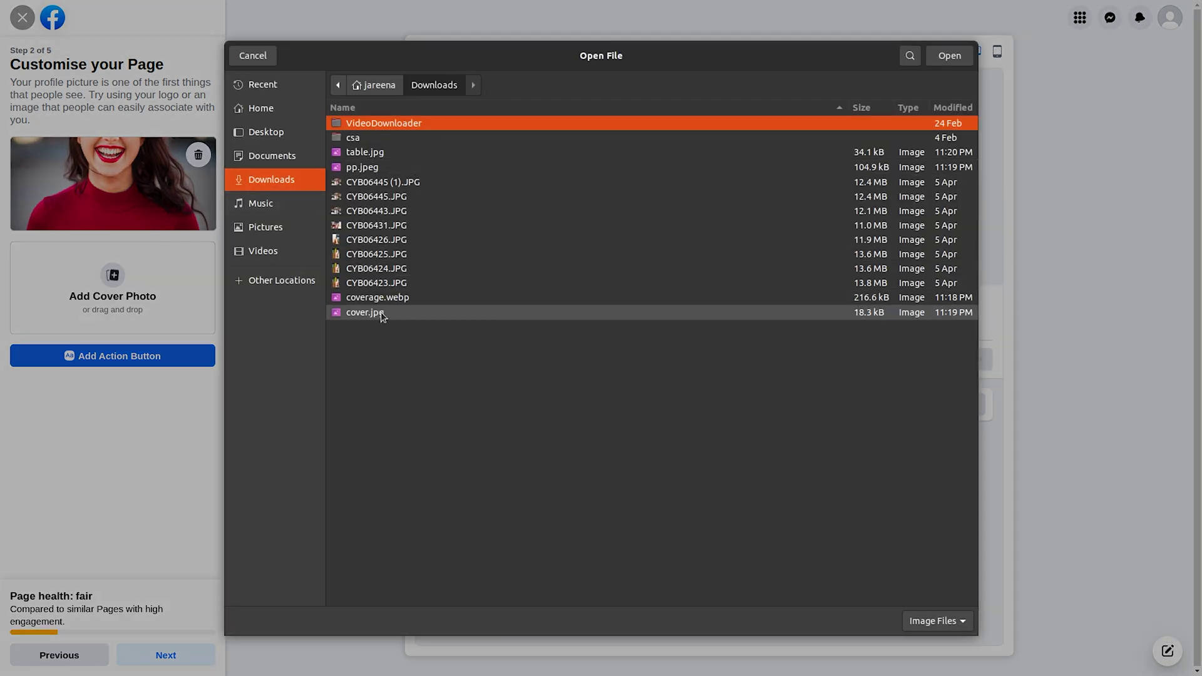
click(383, 313)
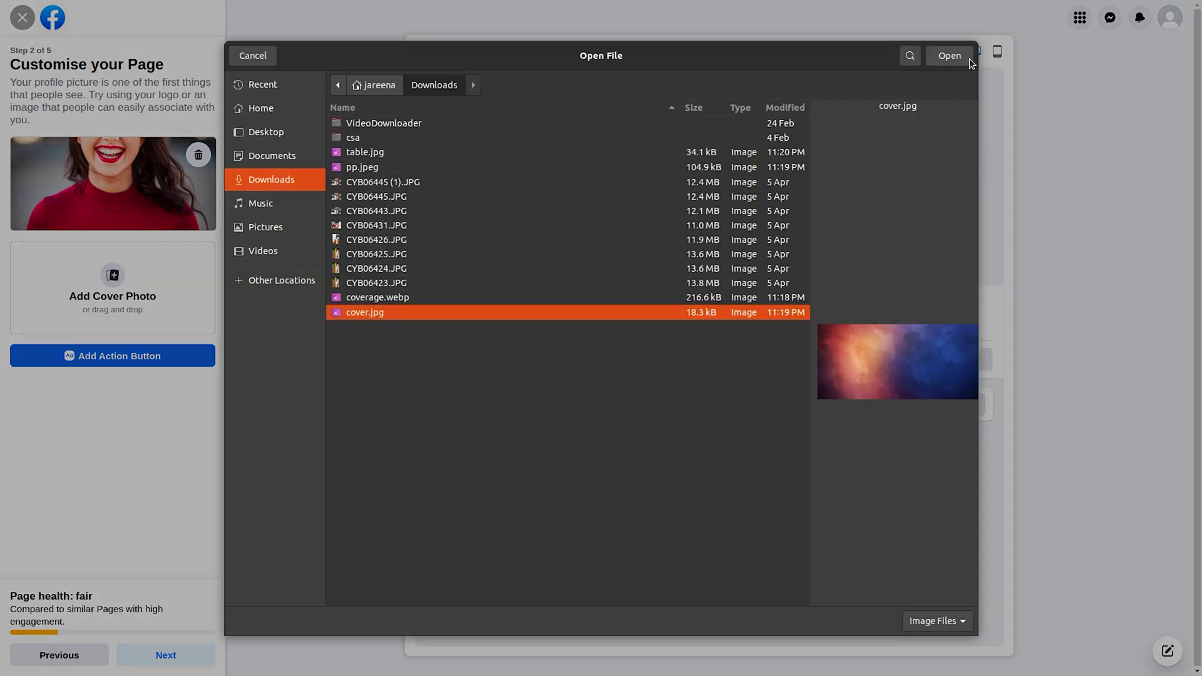
click(968, 59)
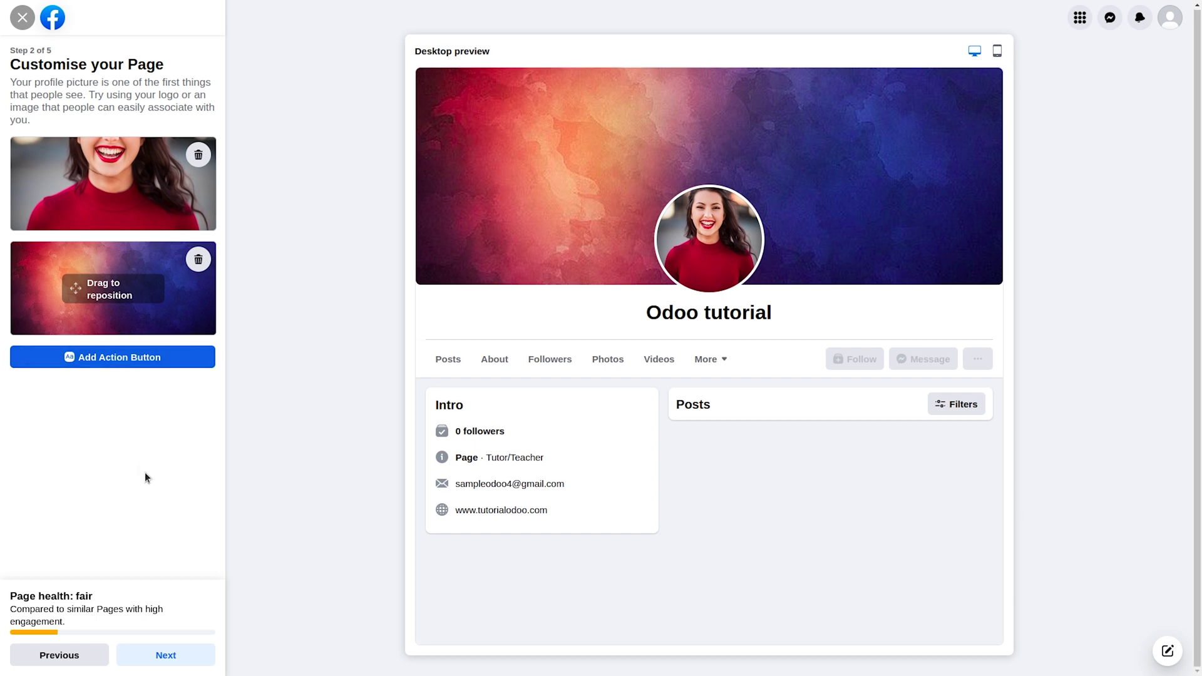
click(169, 654)
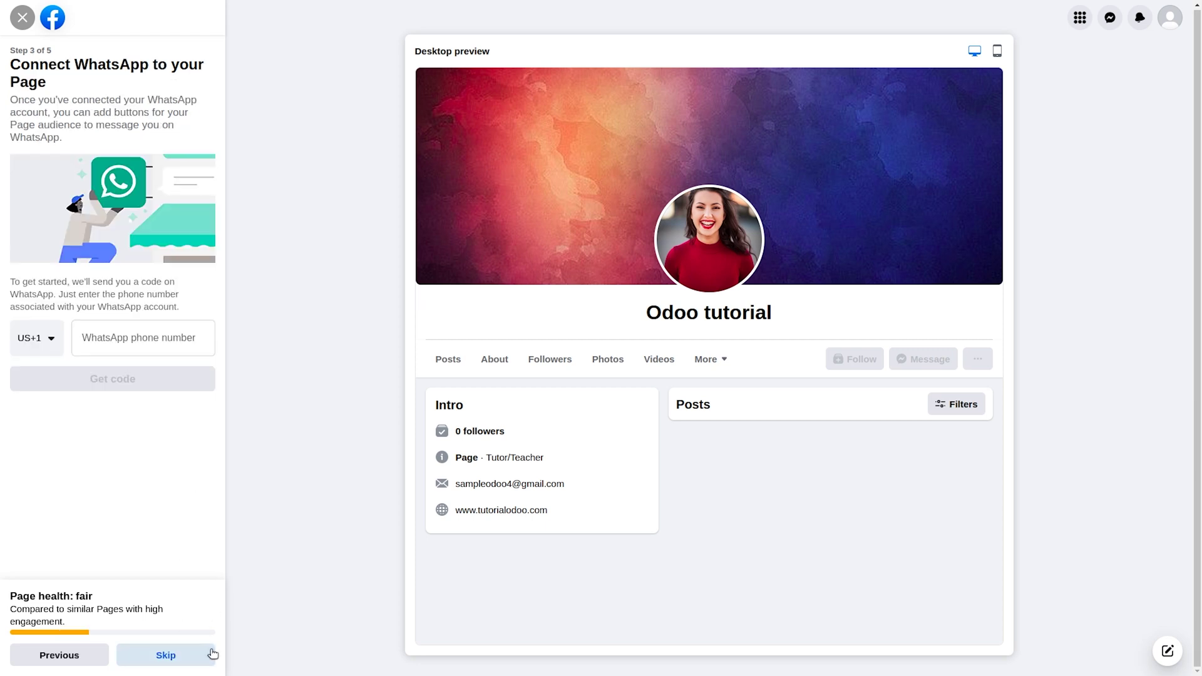
Skip WhatsApp, pass the audience step, and finish the page setup.
click(188, 657)
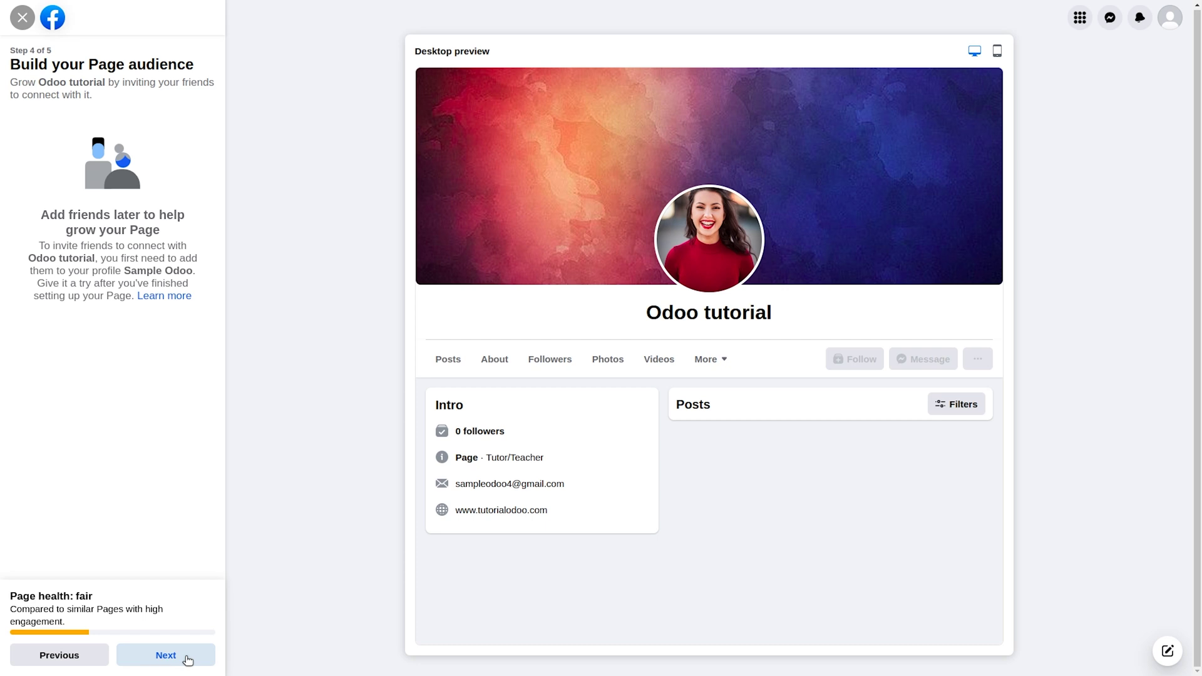
click(186, 658)
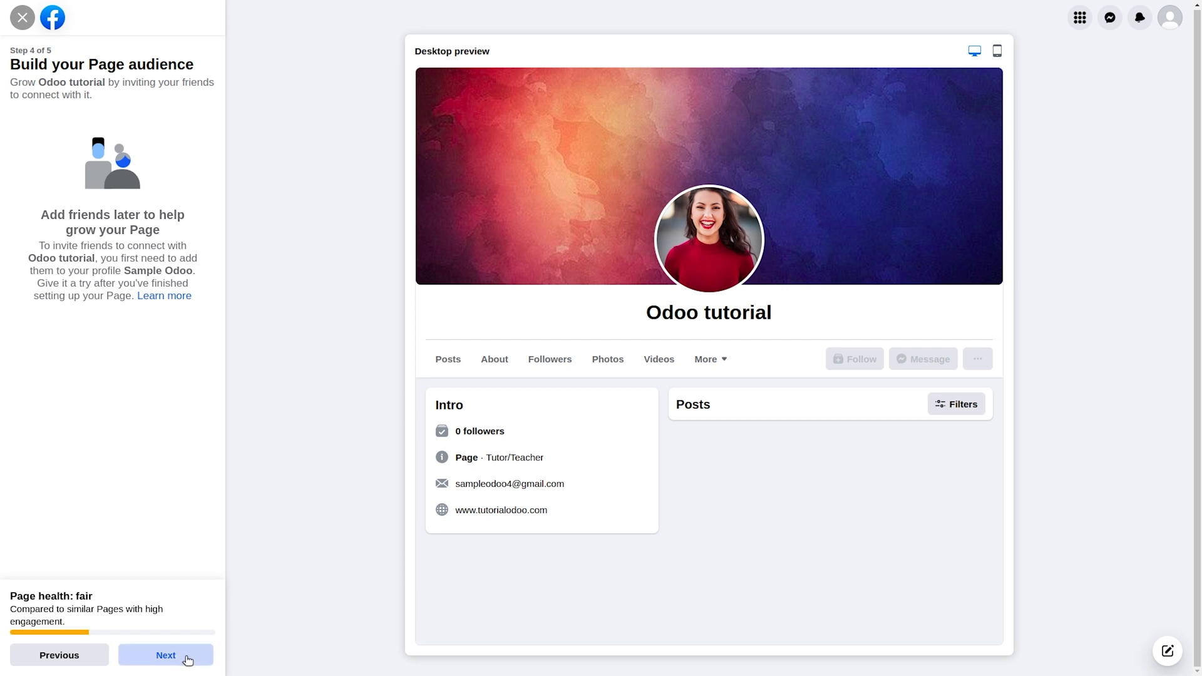
click(187, 657)
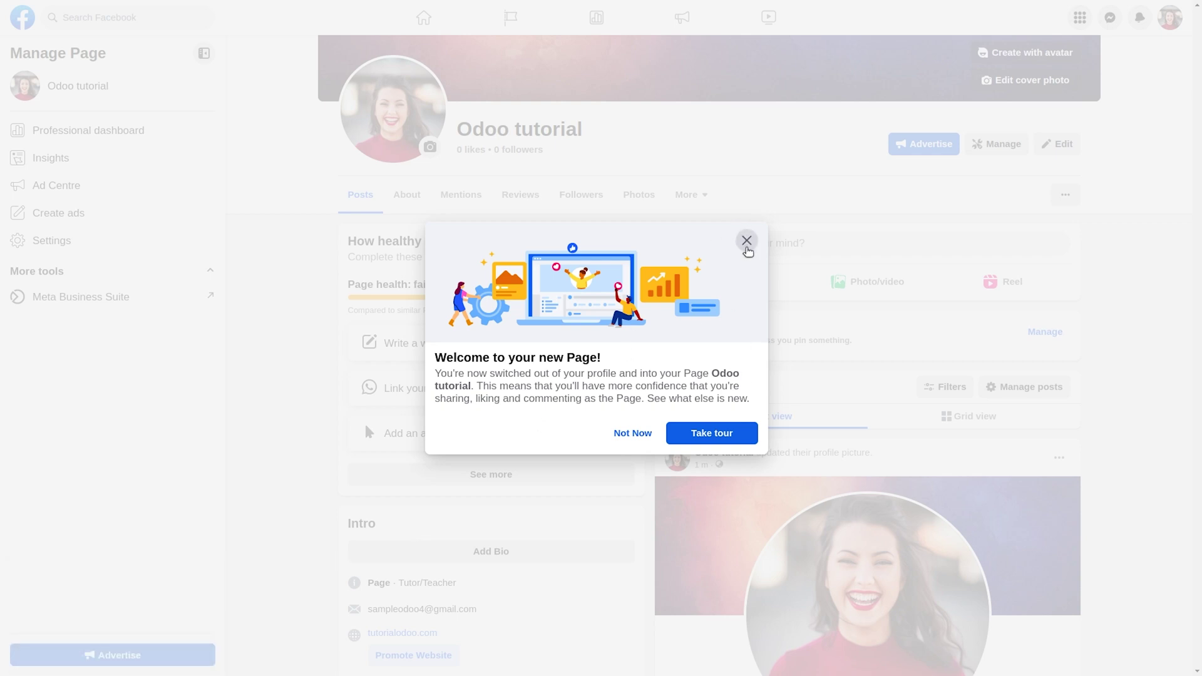
Close the 'Welcome to your new Page' message and scroll down the page.
click(746, 241)
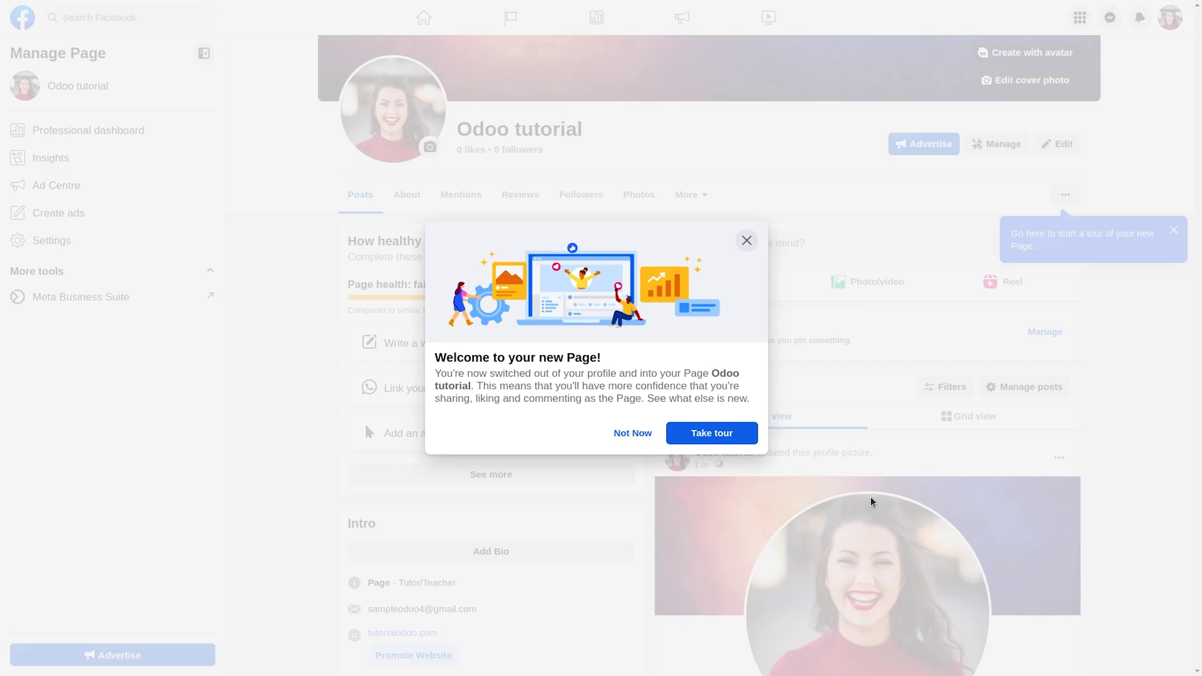
click(747, 241)
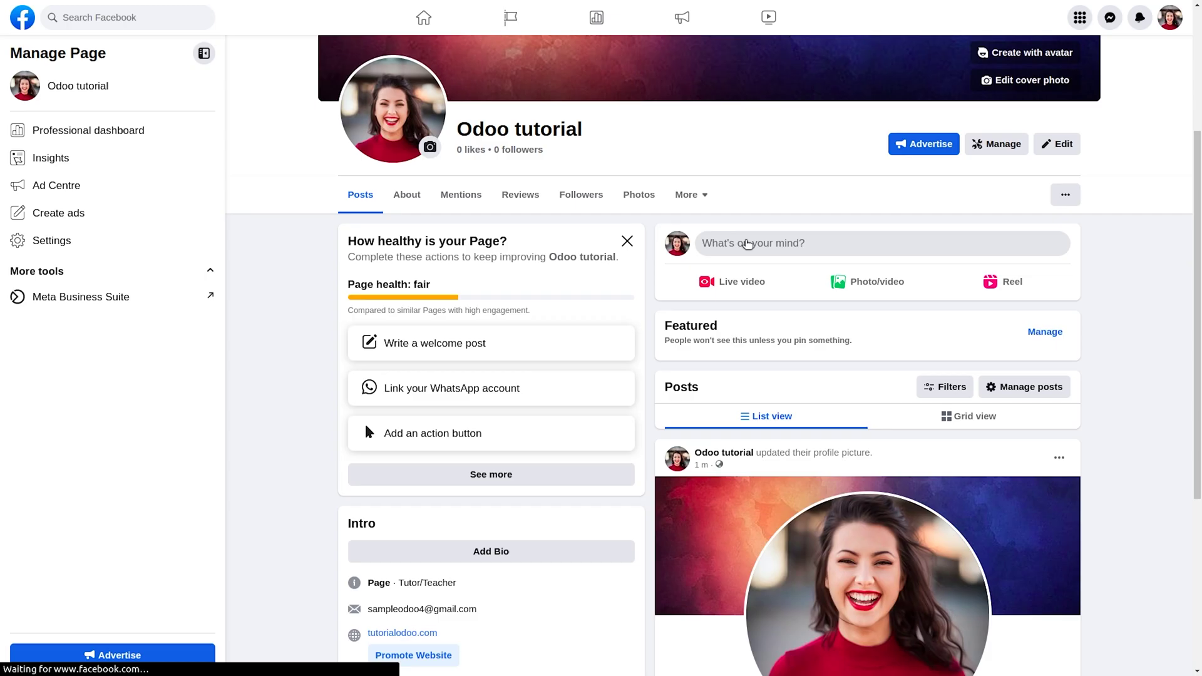
scroll(747, 244, down, 3)
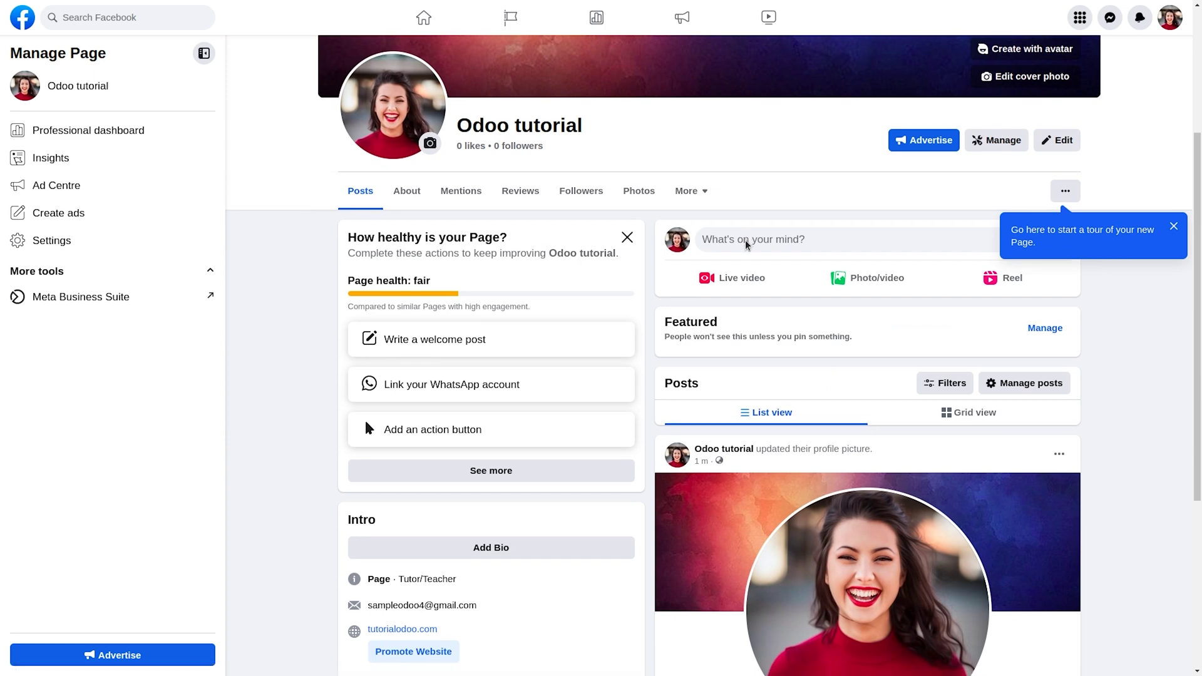
scroll(747, 243, down, 2)
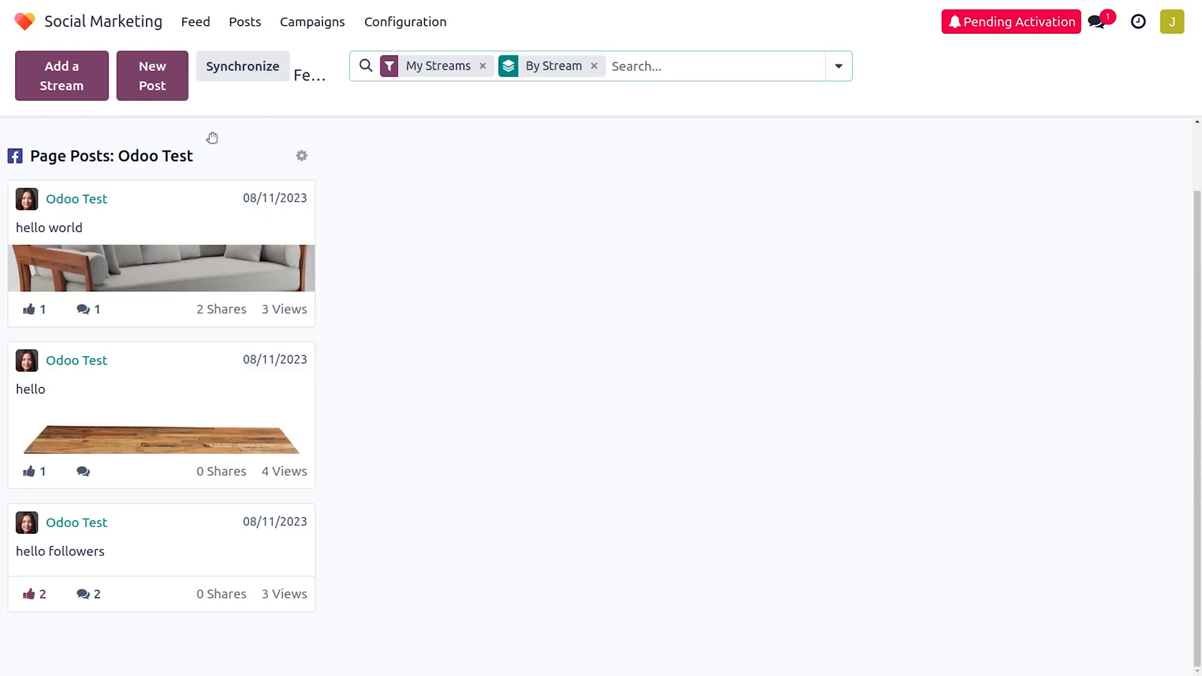
In Add a Stream, choose Facebook under Link a new account.
click(76, 100)
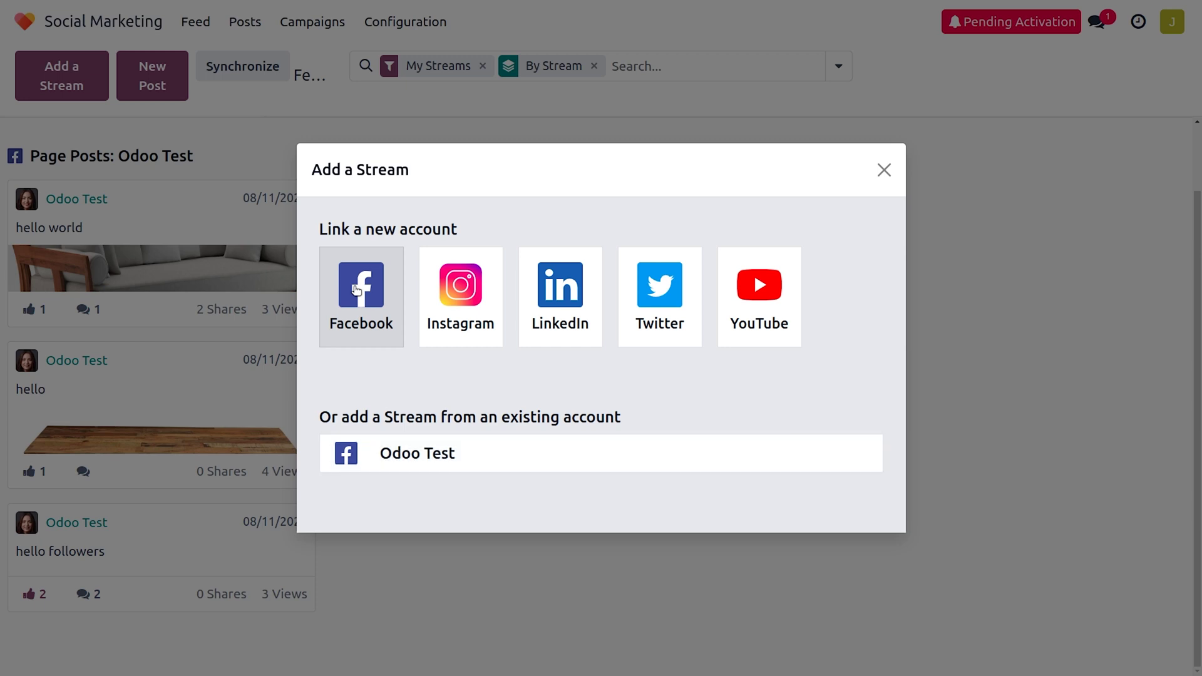
click(355, 289)
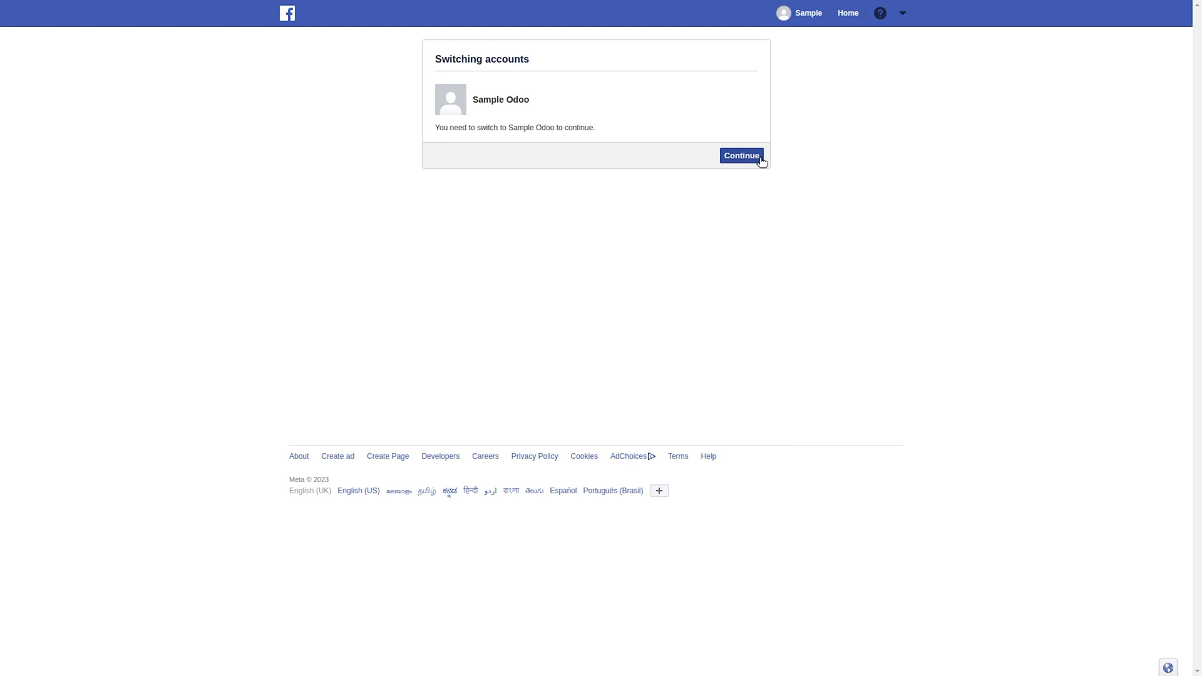
Switch to the required Facebook account, reconnect it to Odoo IAP, and acknowledge the confirmation.
click(758, 159)
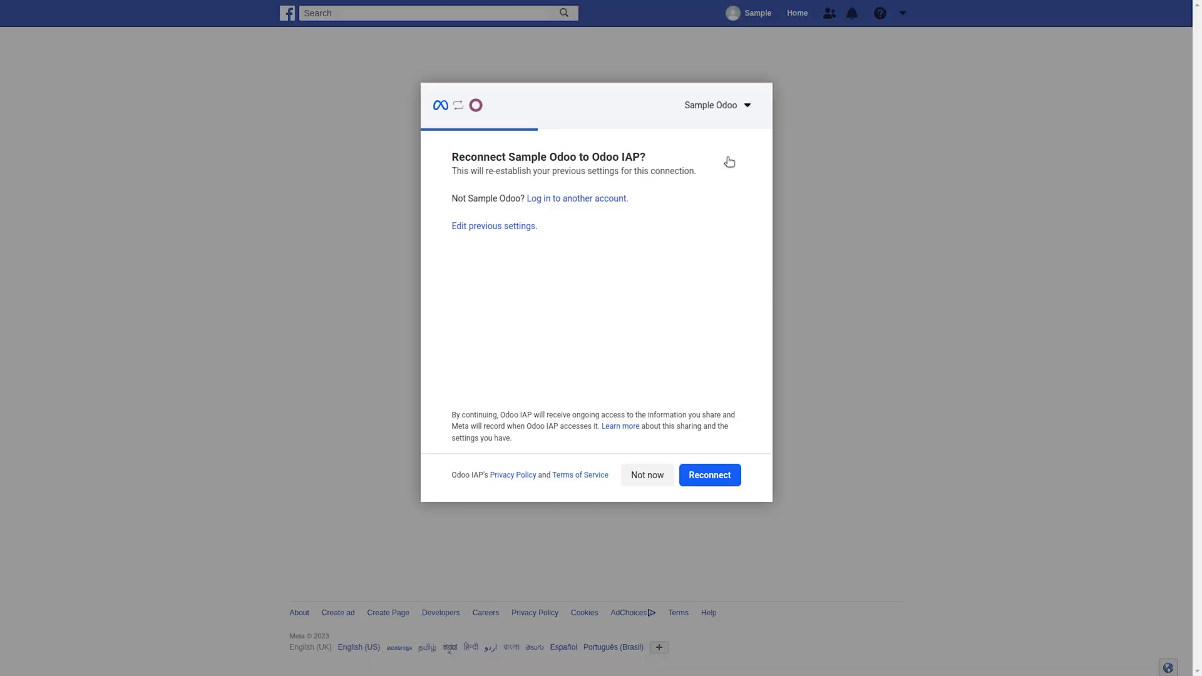
click(706, 479)
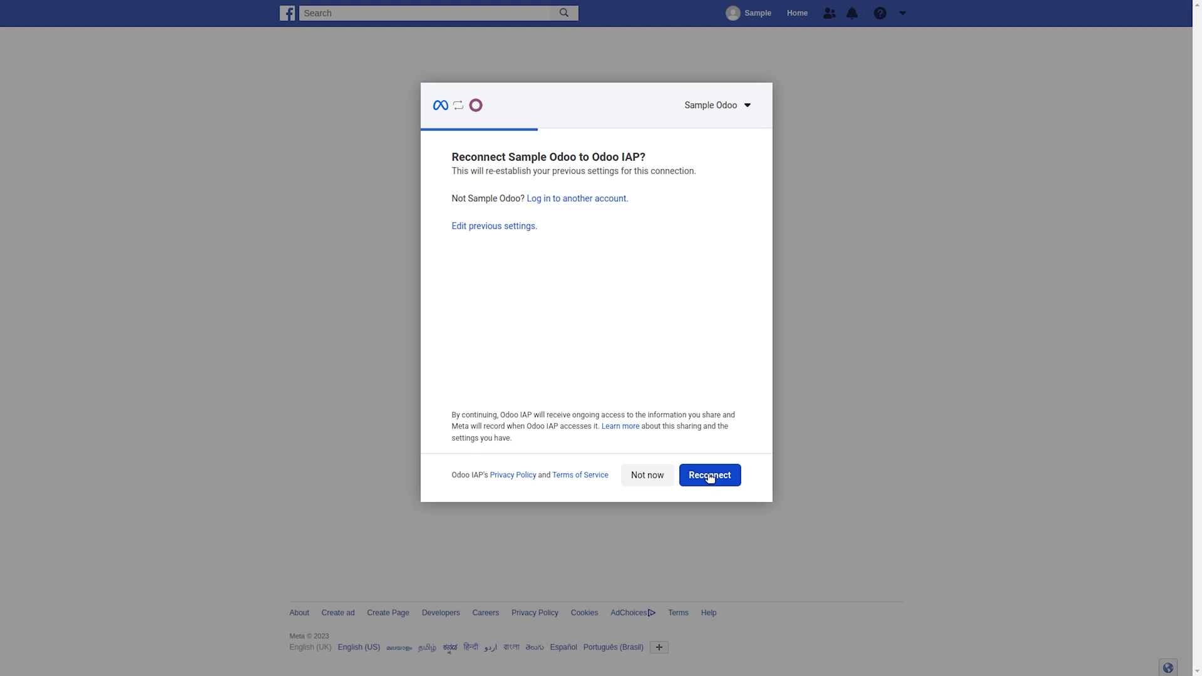
click(710, 478)
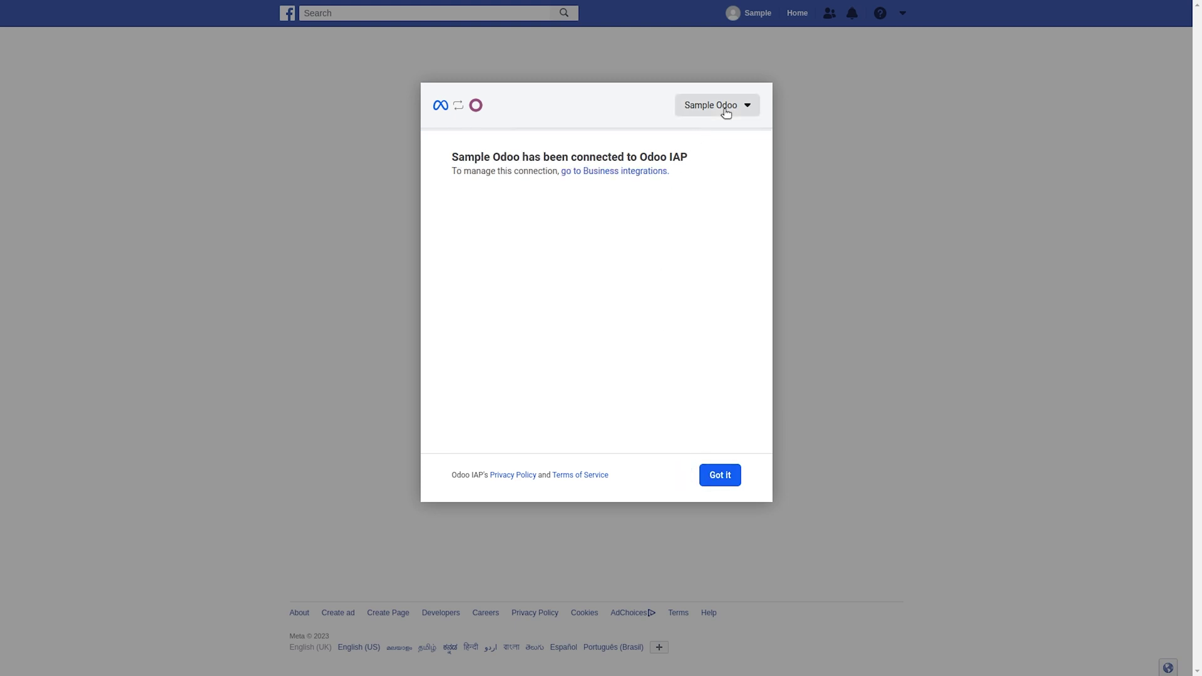
click(713, 477)
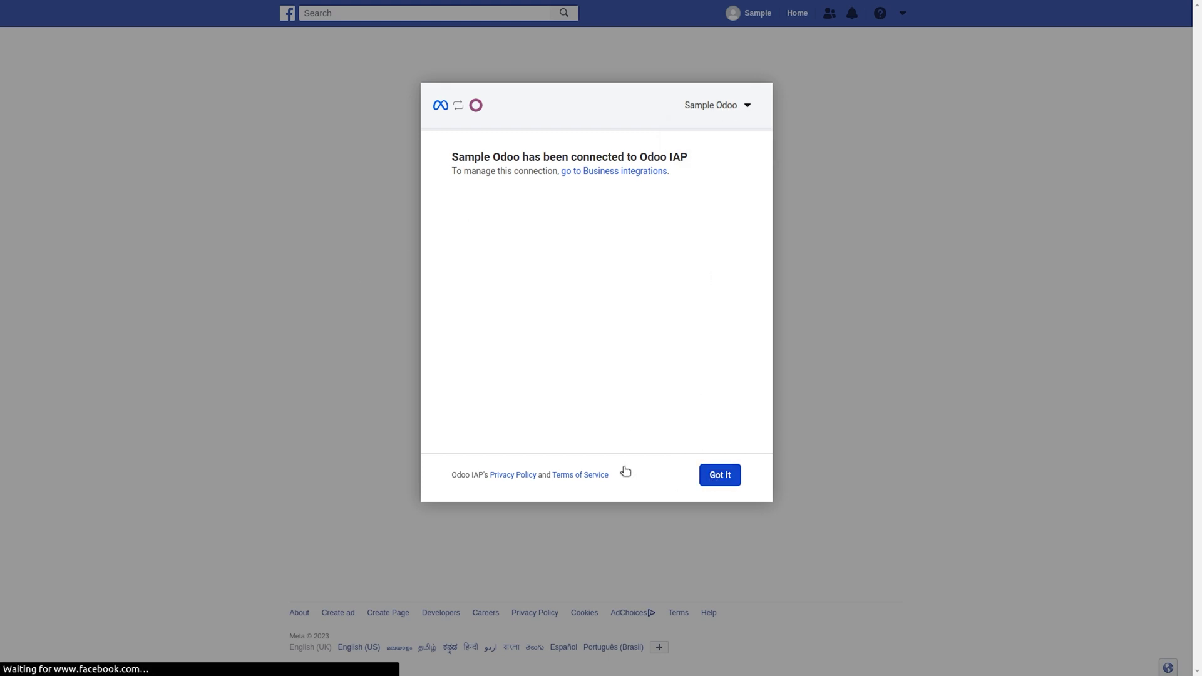
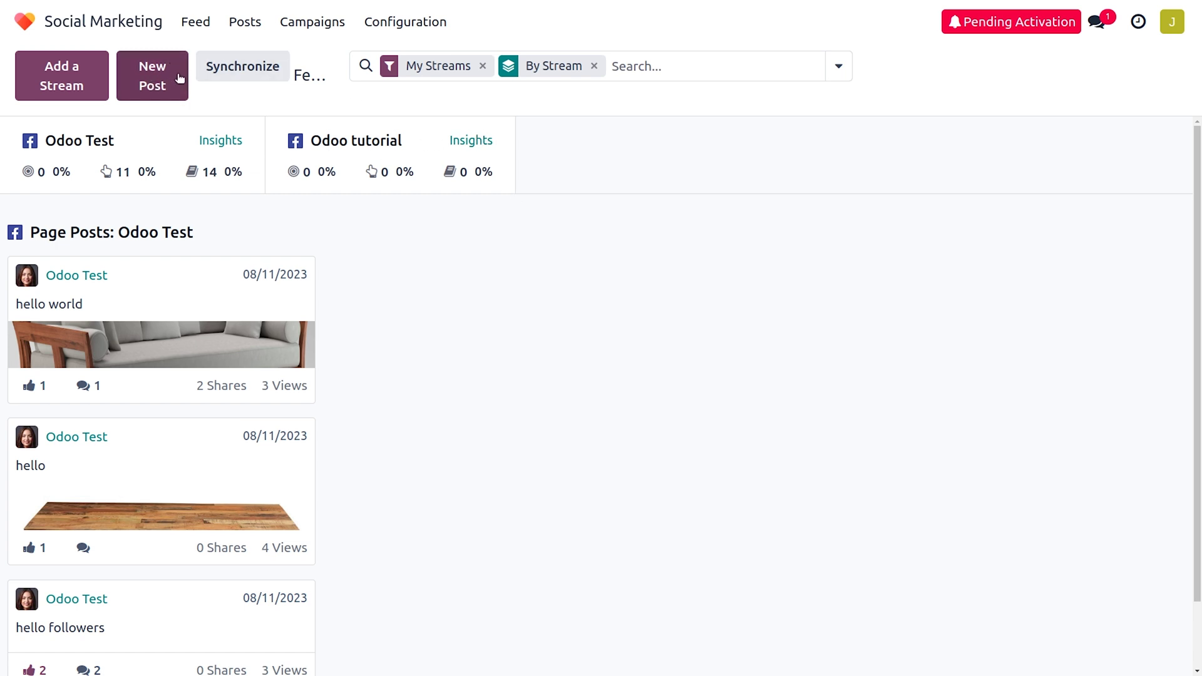
Create a new campaign named 'Black Friday' from the Campaigns list.
click(308, 25)
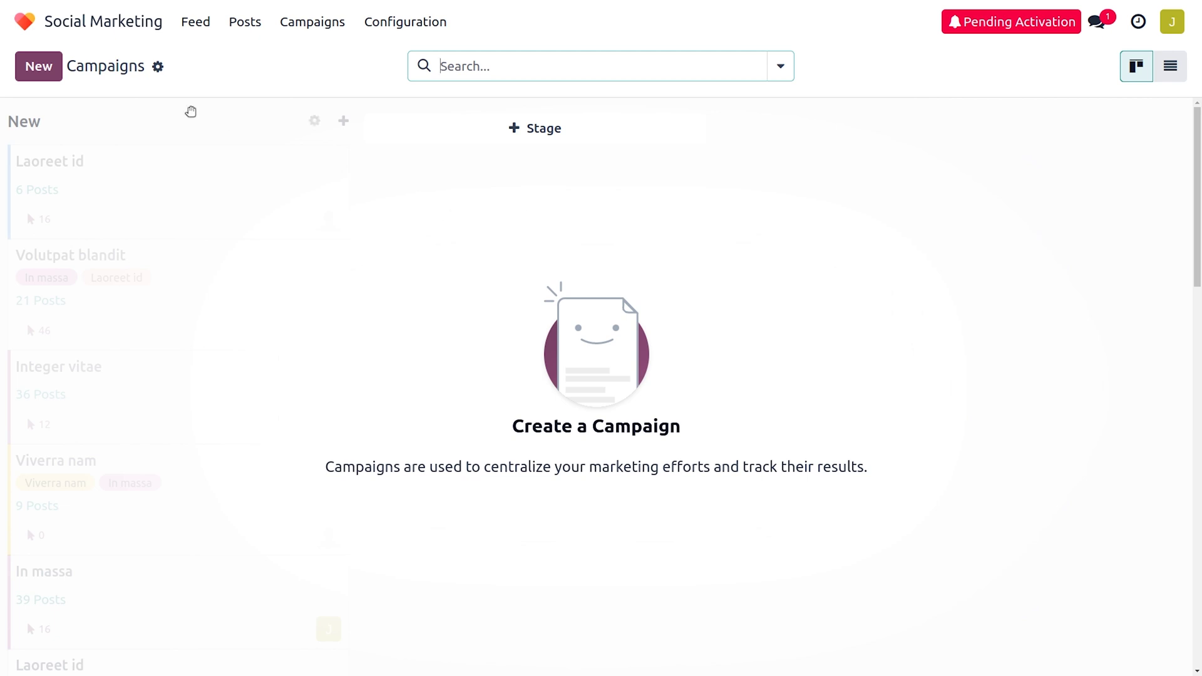
click(58, 66)
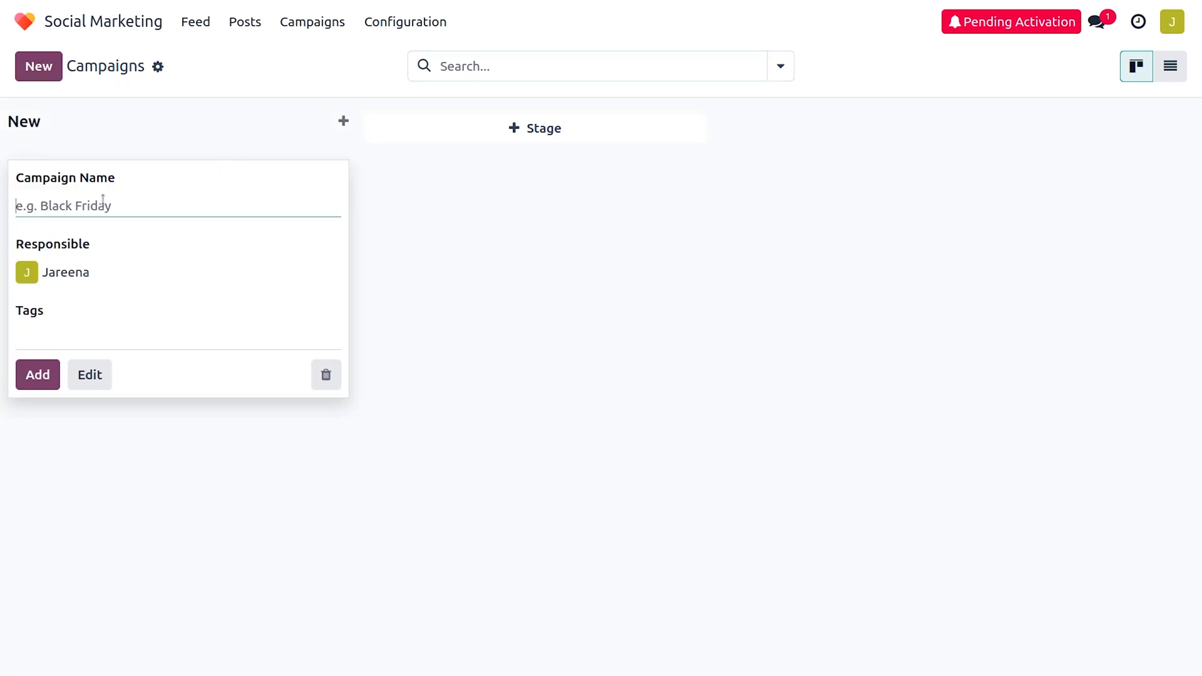
text(Black Friday)
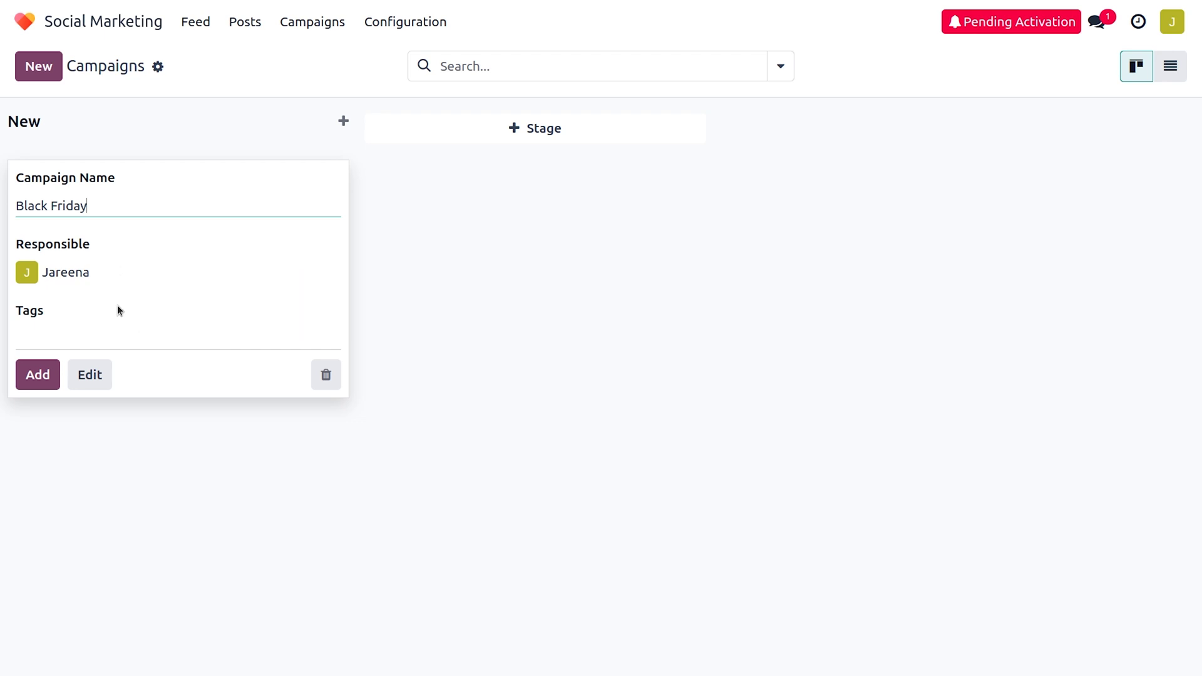
Tag the campaign Marketing and open its full record.
click(137, 339)
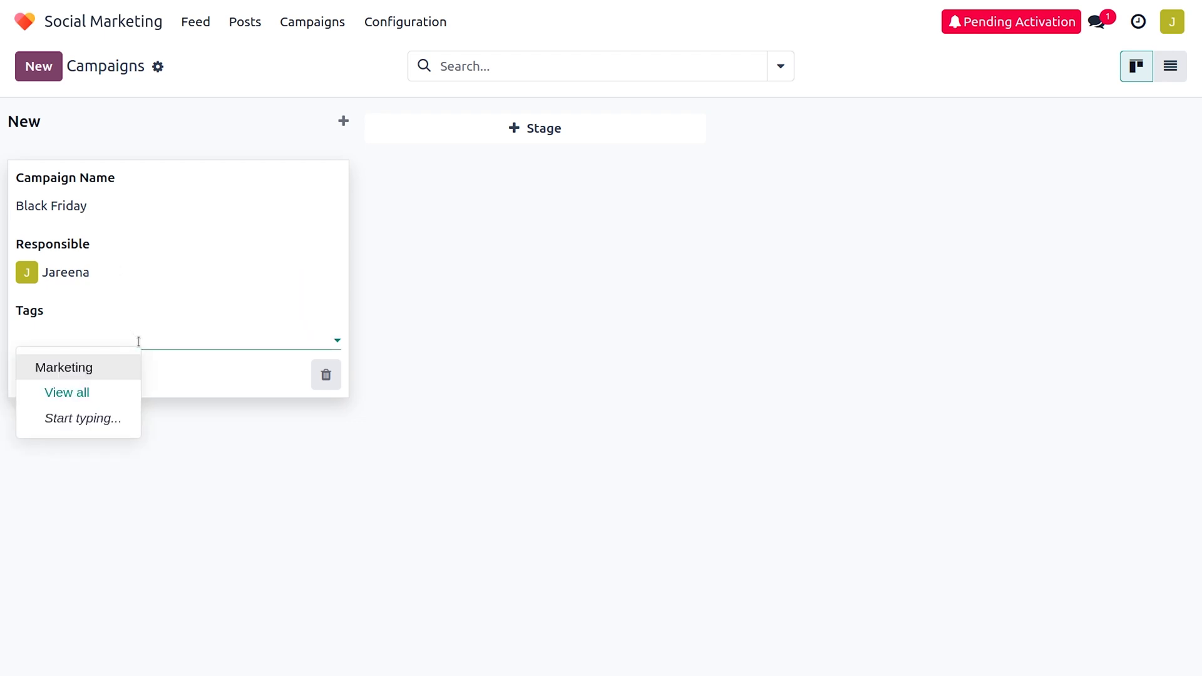
click(80, 369)
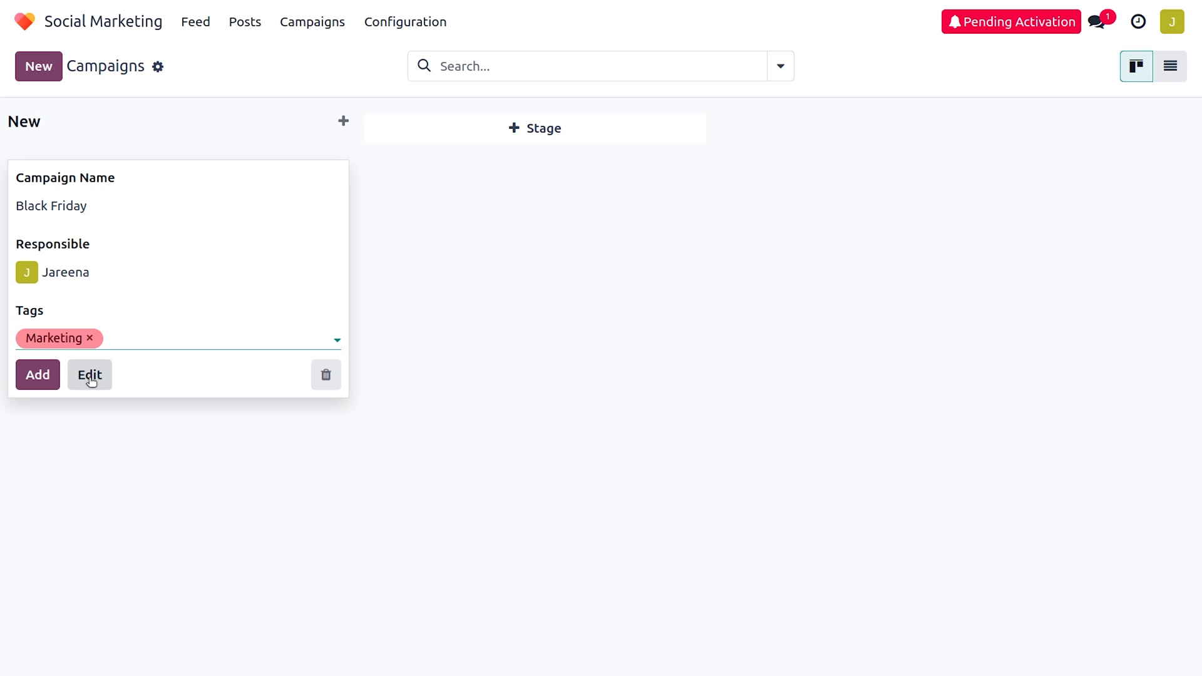
click(91, 378)
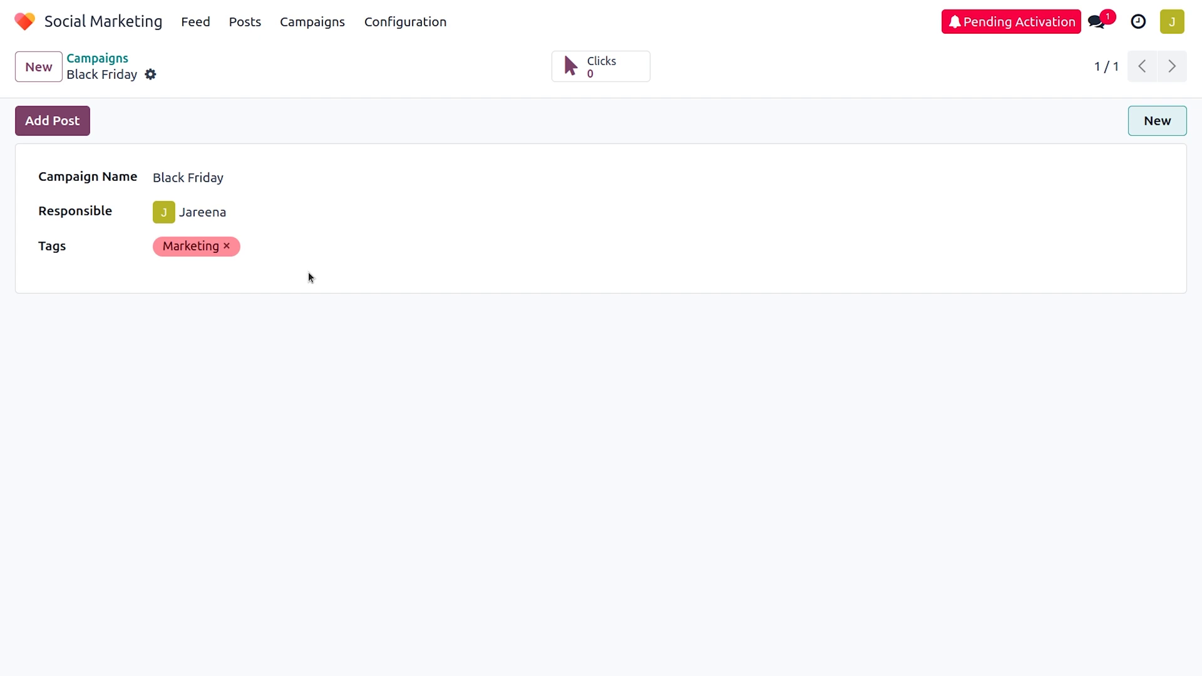
Start a new post from the feed targeting only the Odoo tutorial page.
click(197, 19)
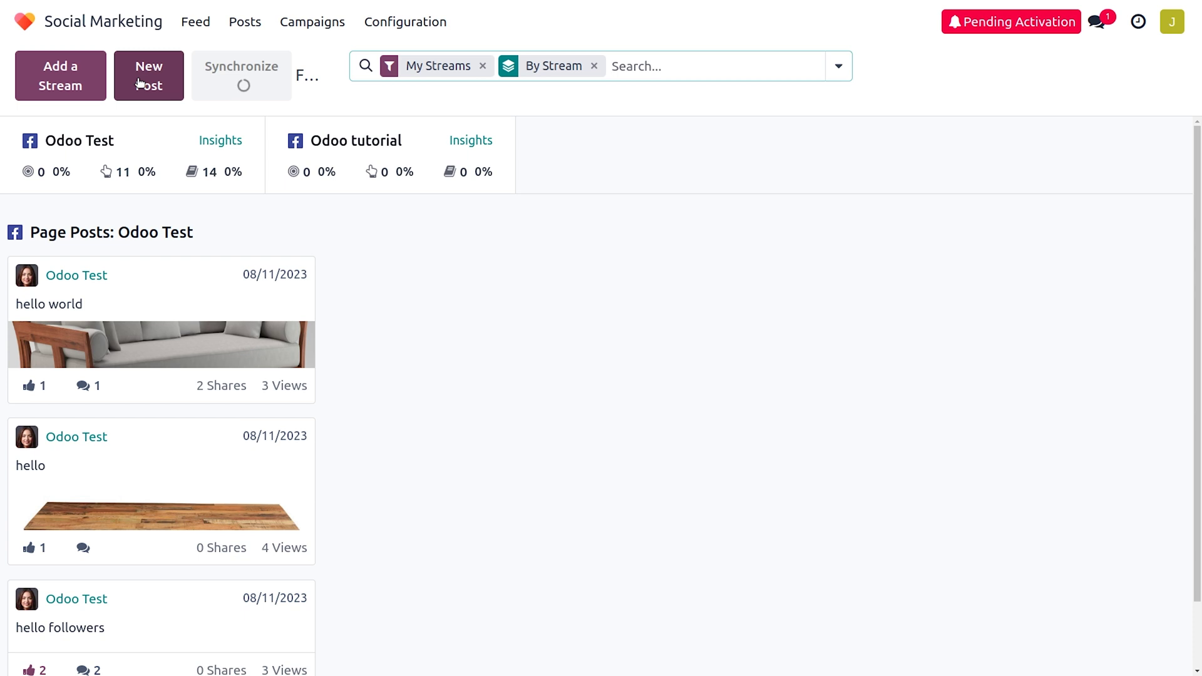
click(139, 83)
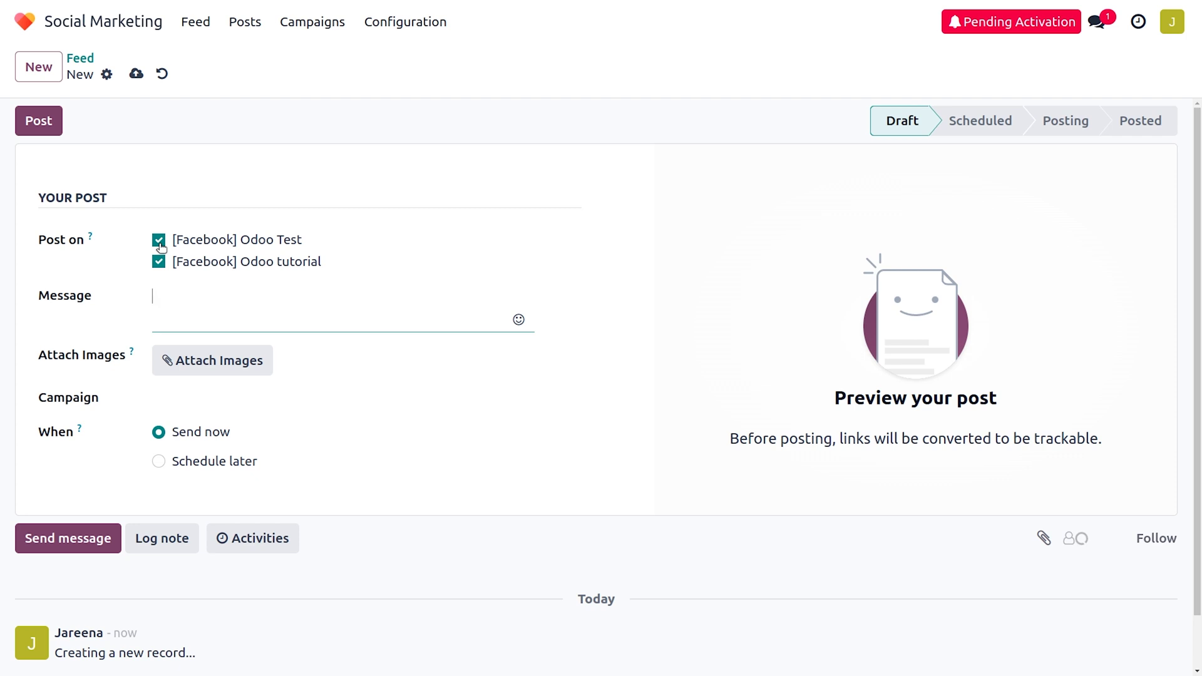
click(159, 241)
Enter 'hello world' as the post message and begin attaching an image.
click(307, 309)
text(hello world)
click(222, 366)
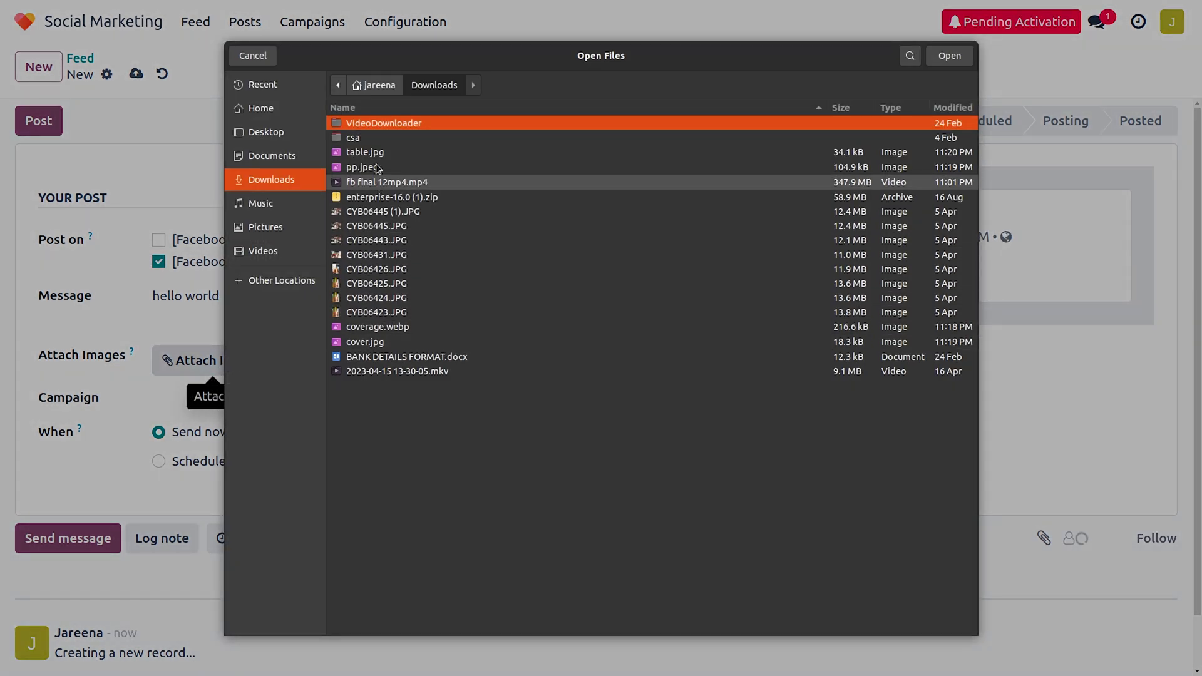
Attach table.jpg from the Downloads folder to the post.
click(376, 154)
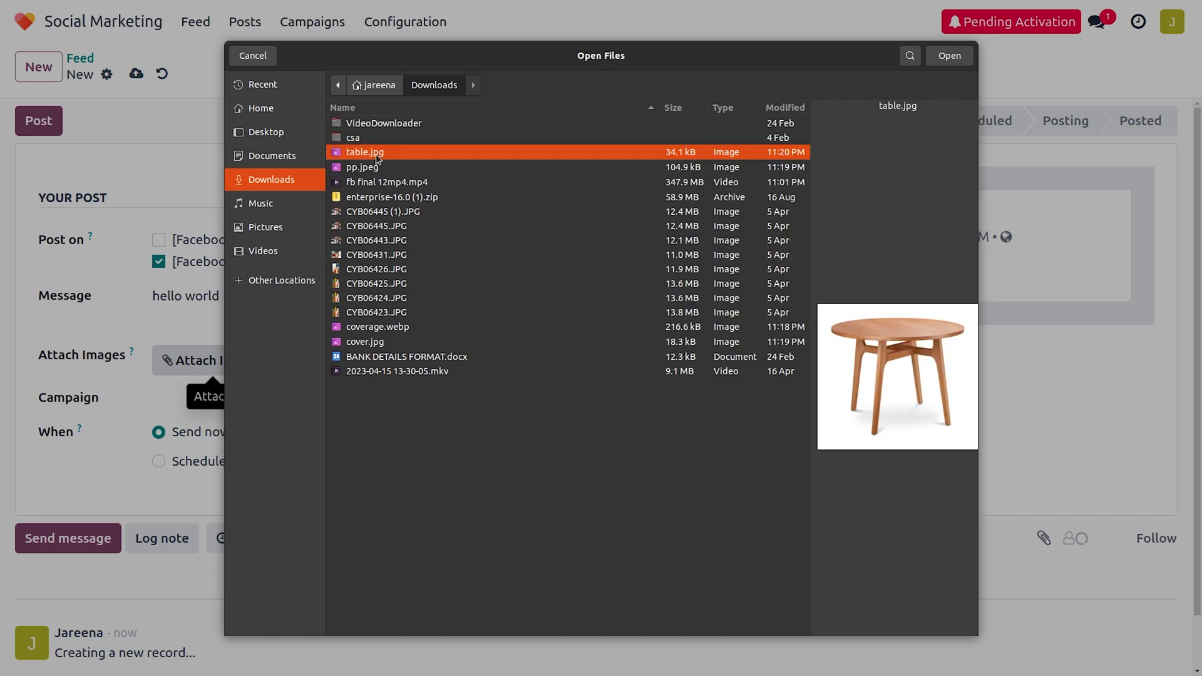
click(934, 62)
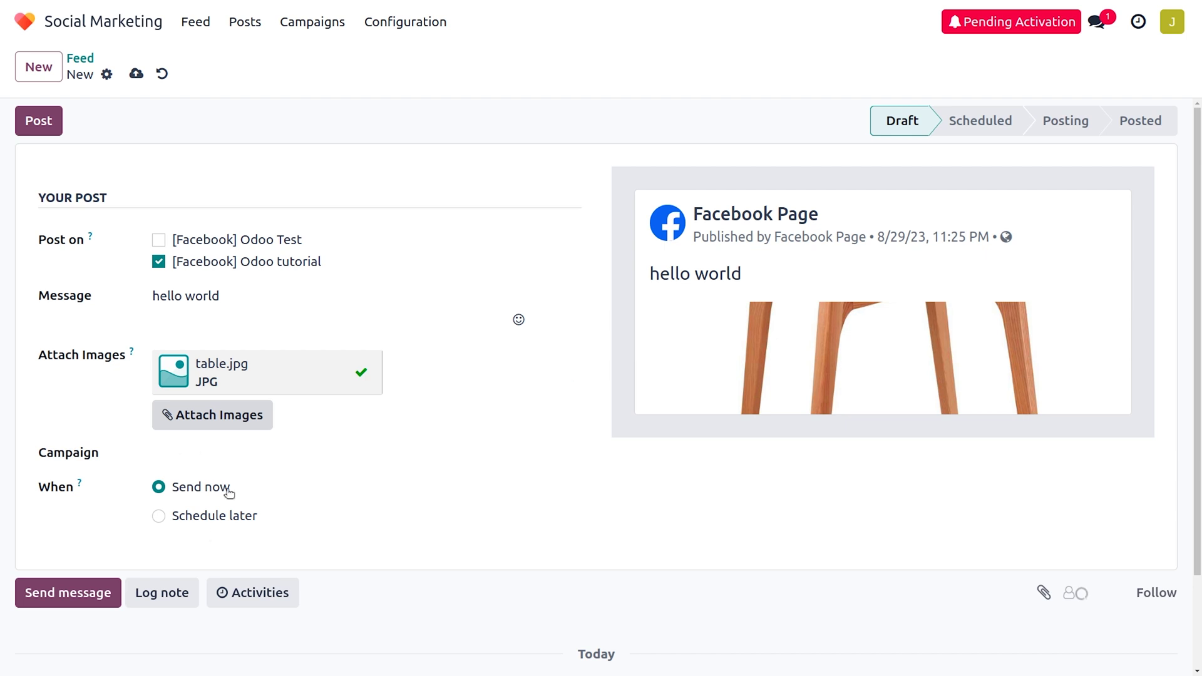
Assign the post to the Black Friday campaign and publish it immediately.
click(247, 463)
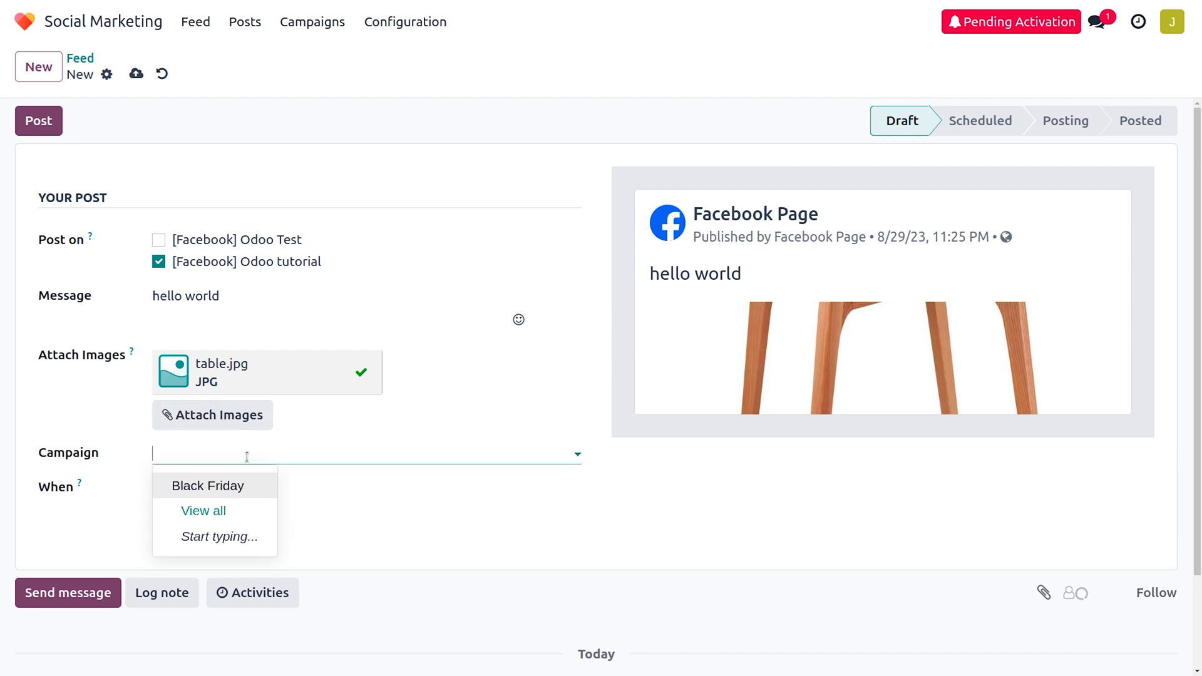
click(200, 487)
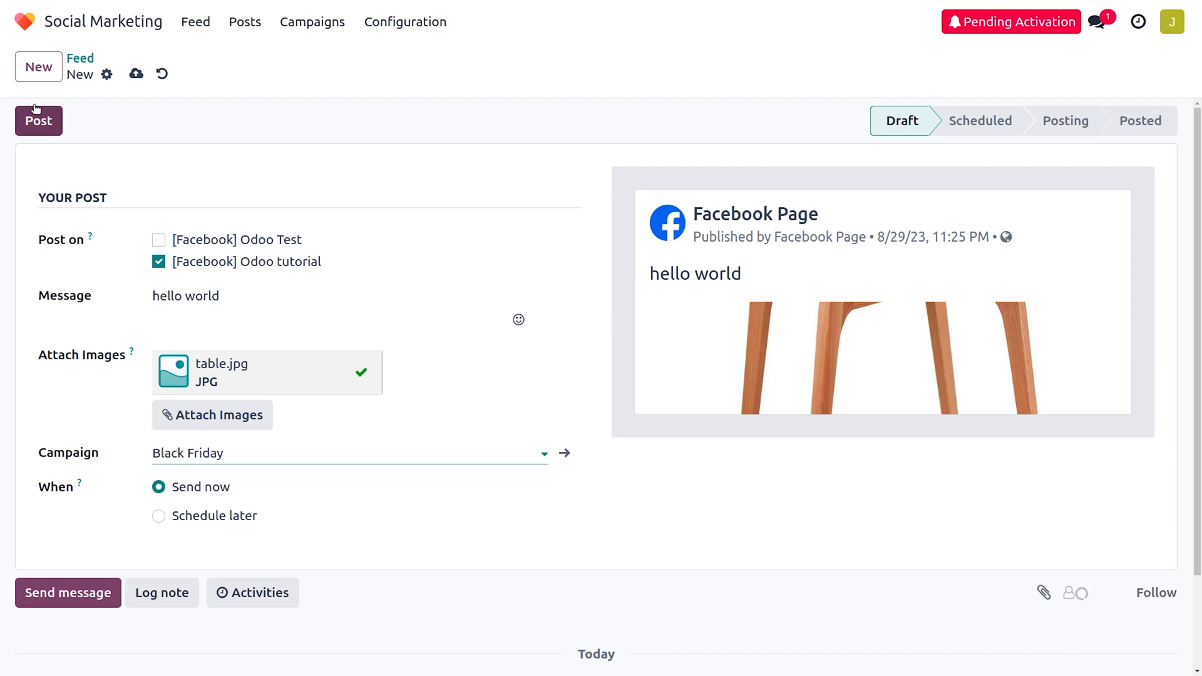
click(49, 122)
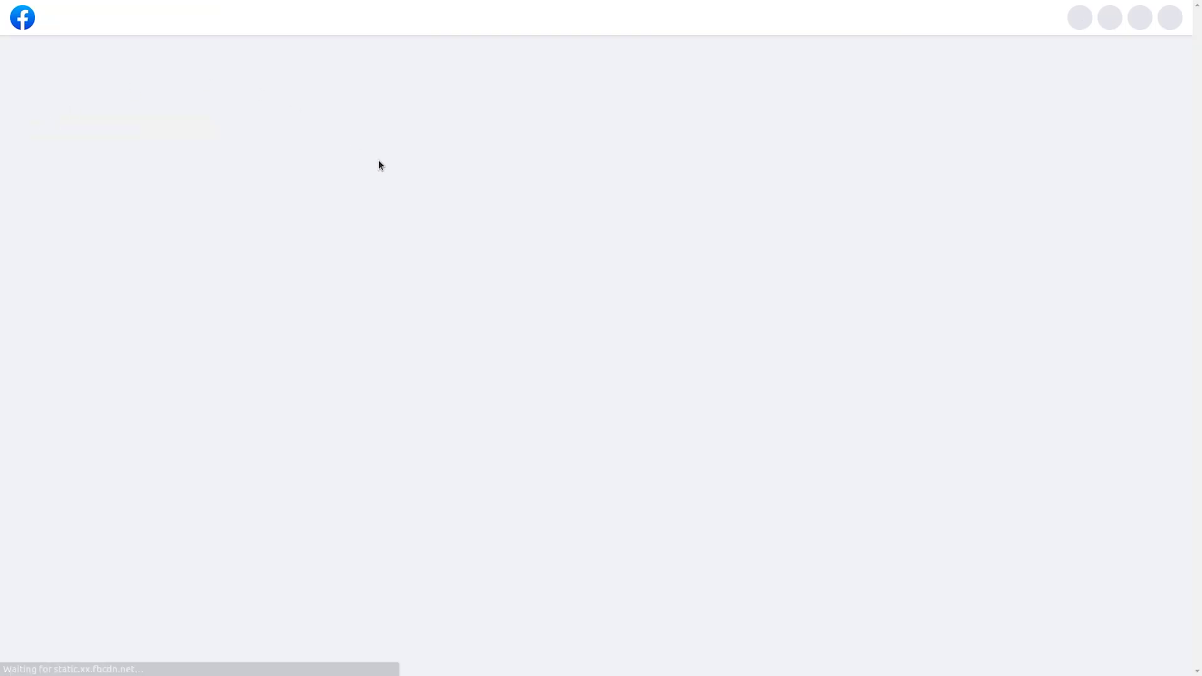
Scroll the Odoo tutorial Facebook feed until the table image post is fully visible.
scroll(774, 514, down, 6)
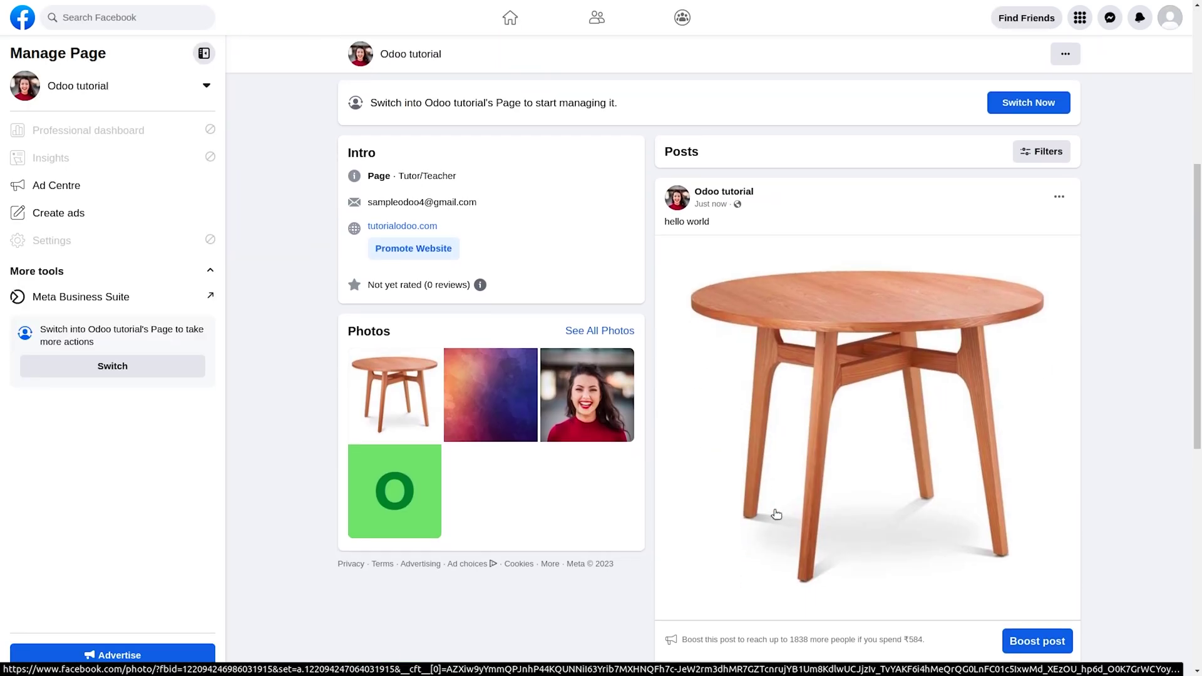
click(775, 514)
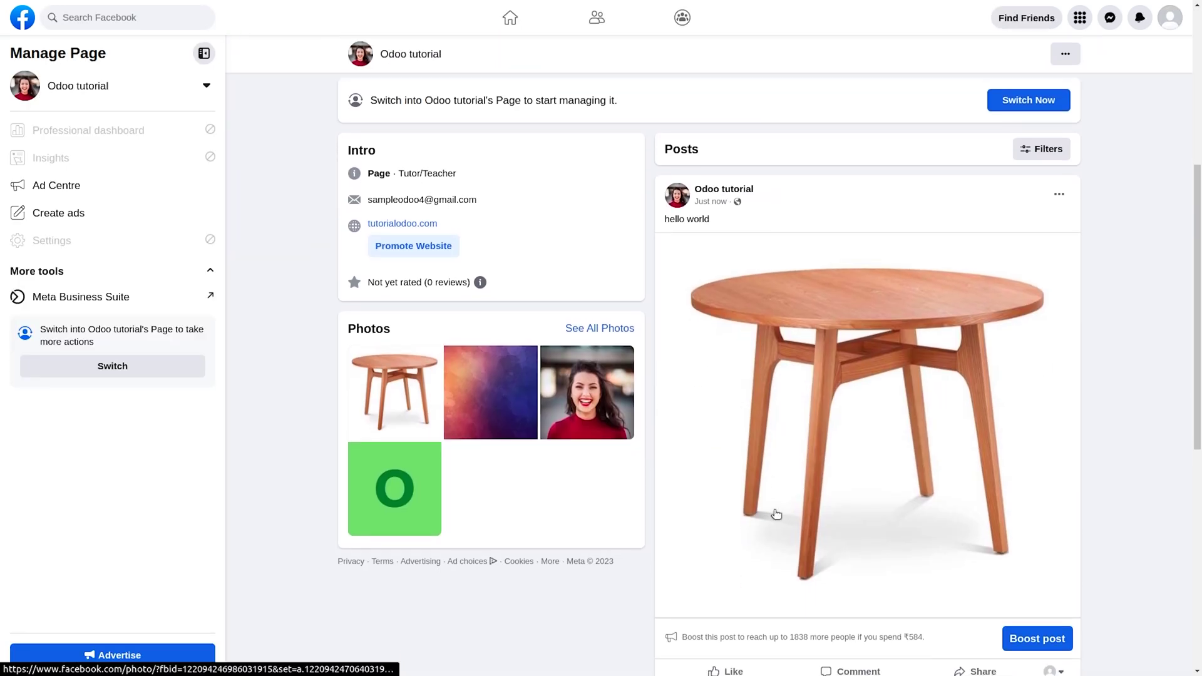
scroll(776, 513, down, 2)
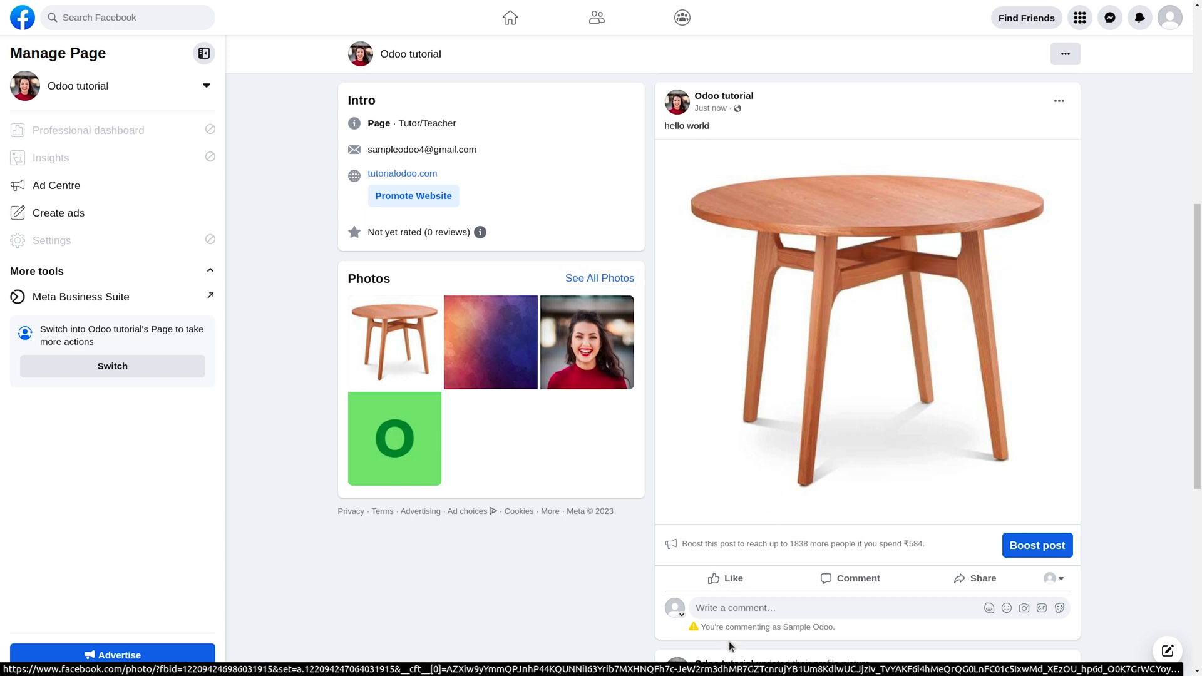
scroll(730, 644, down, 3)
scroll(728, 641, up, 1)
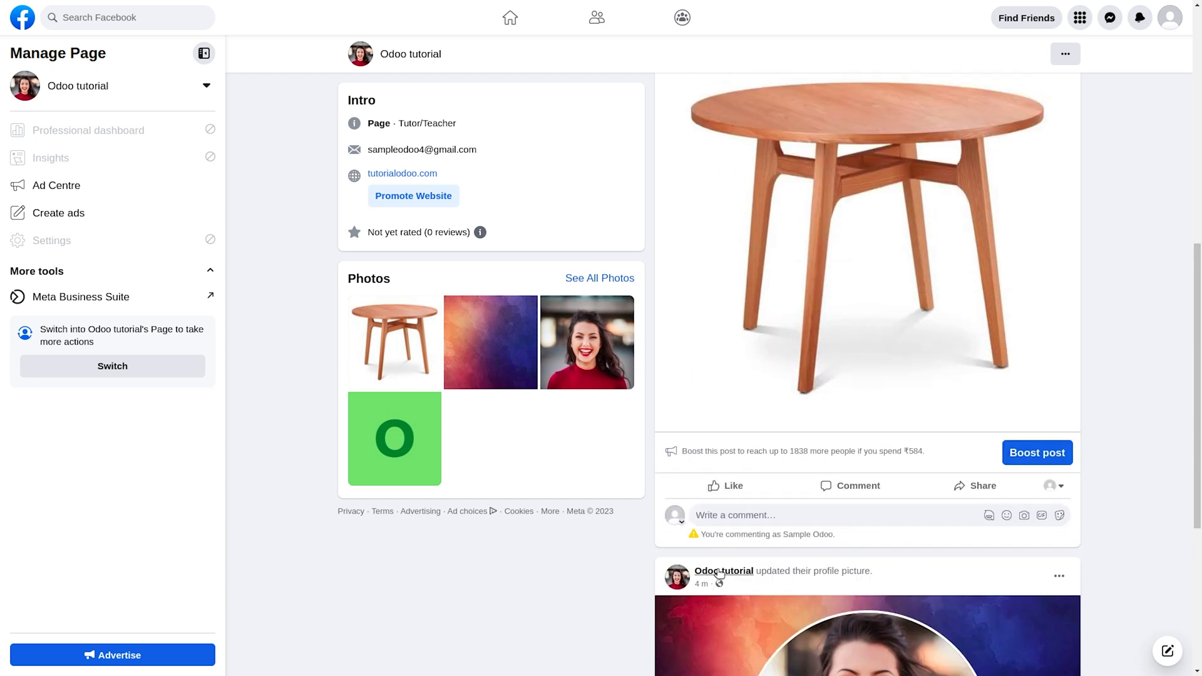
mouse_move(726, 570)
Comment 'nice table and price please' on the table post and like it.
click(721, 516)
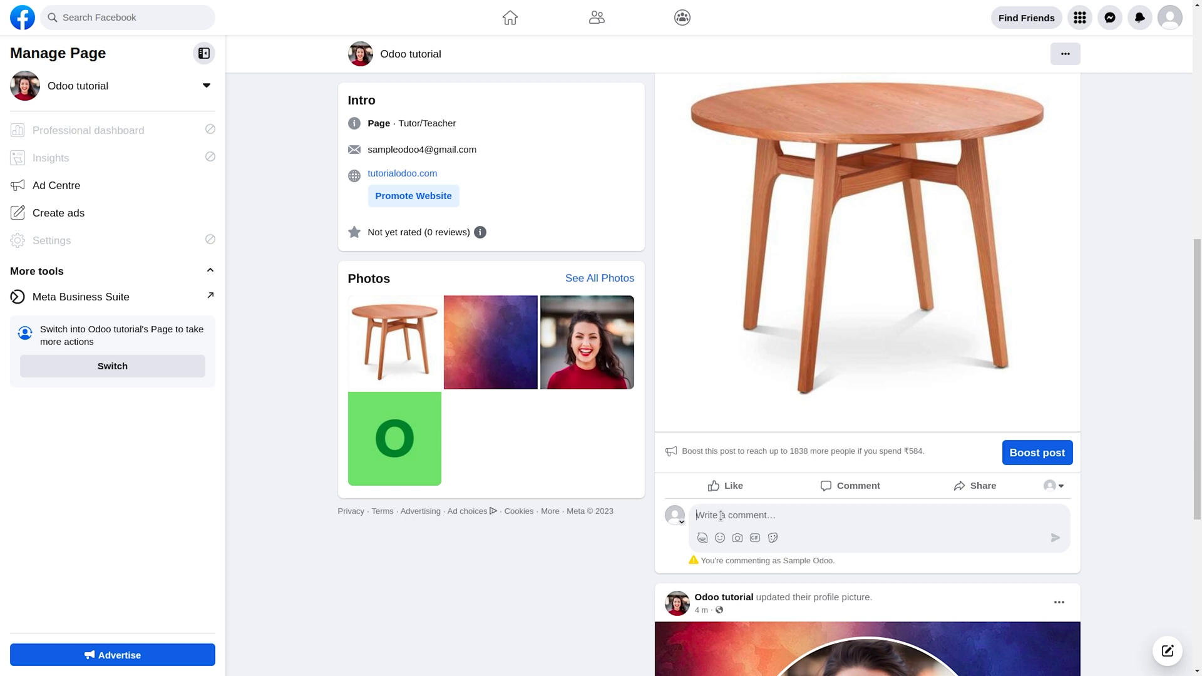
text(nice table and price please)
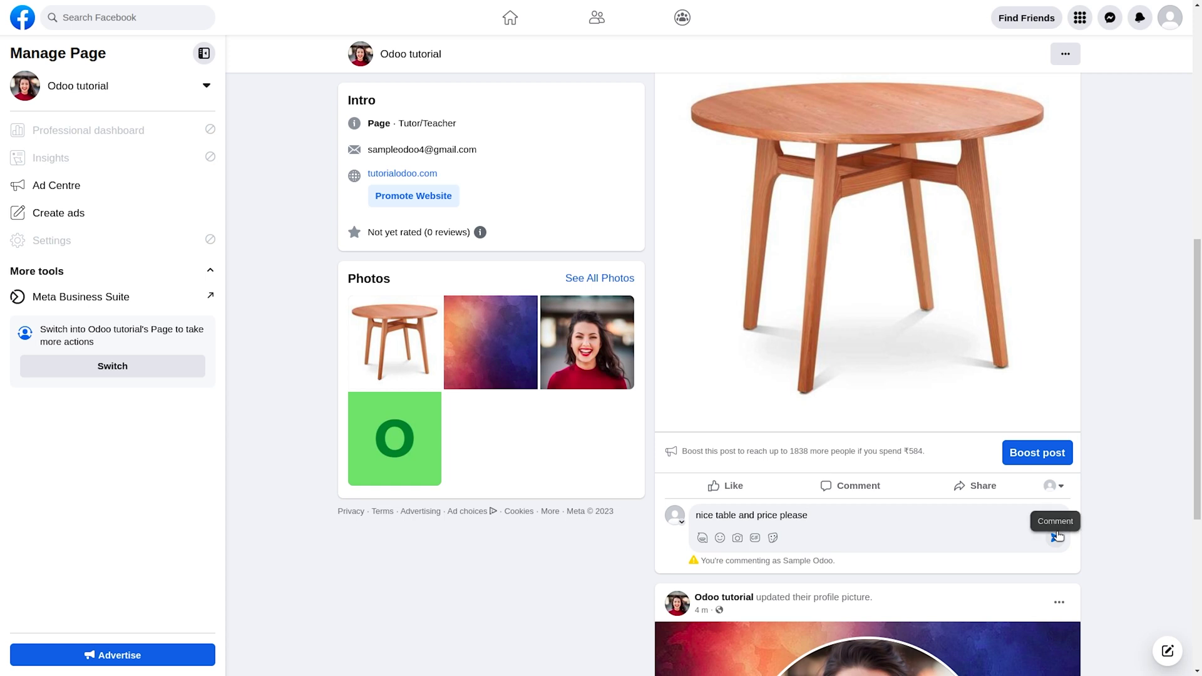
click(1057, 535)
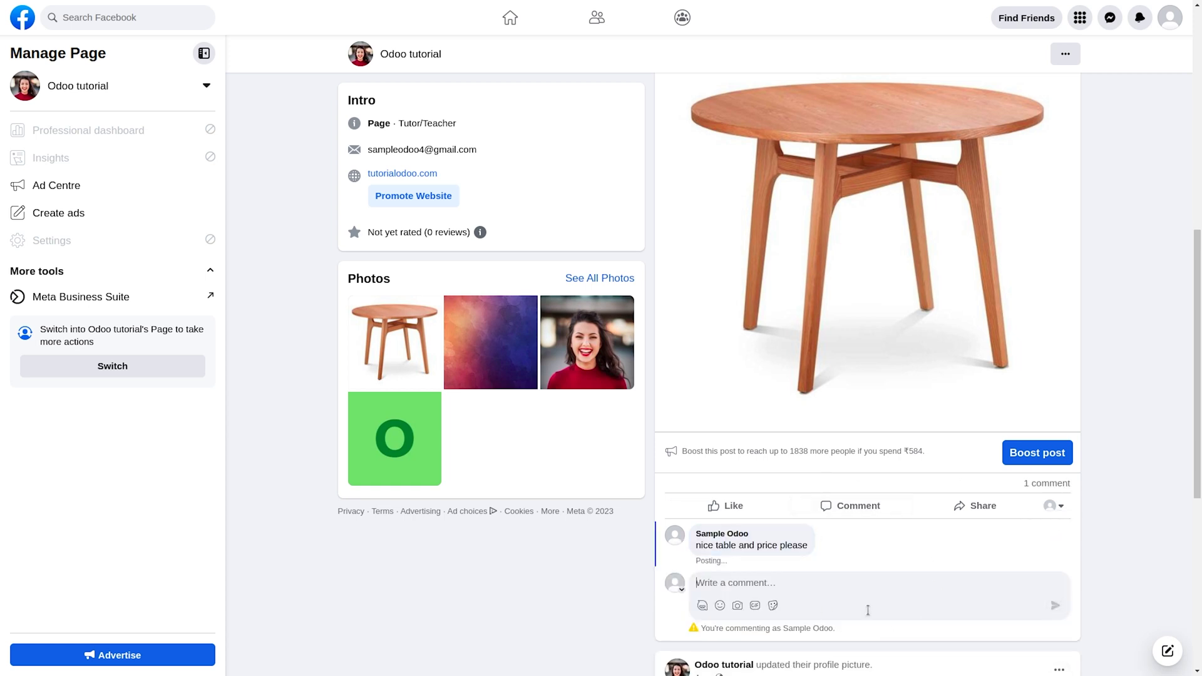
scroll(868, 611, down, 1)
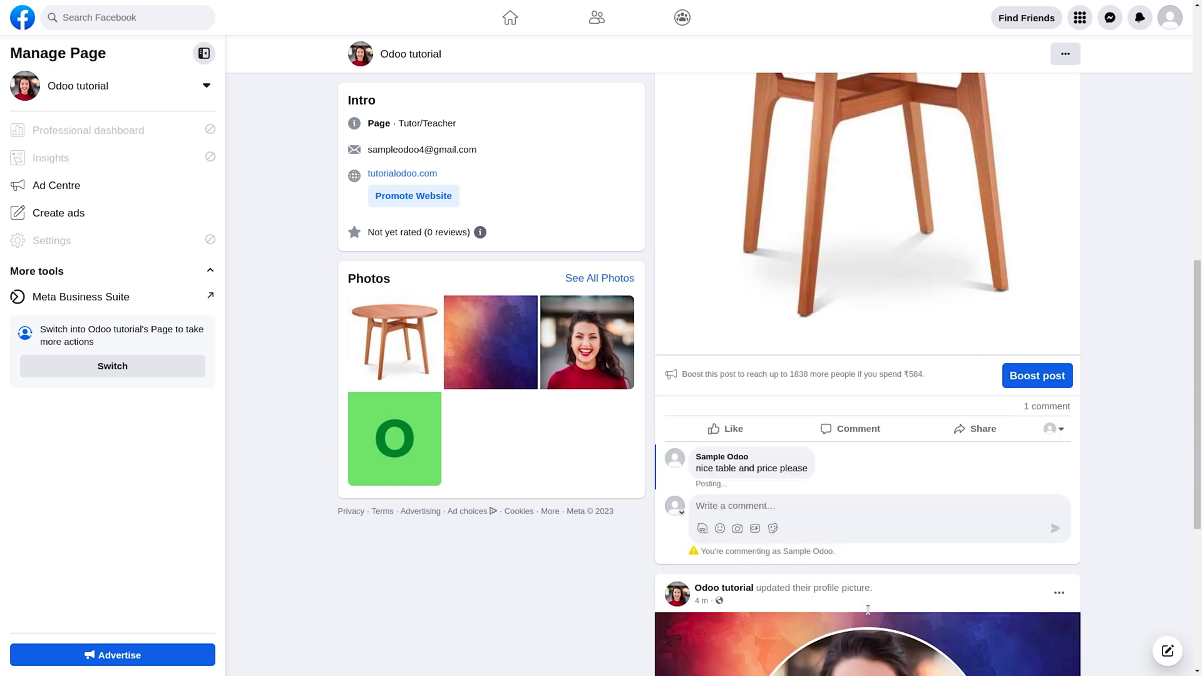
click(722, 435)
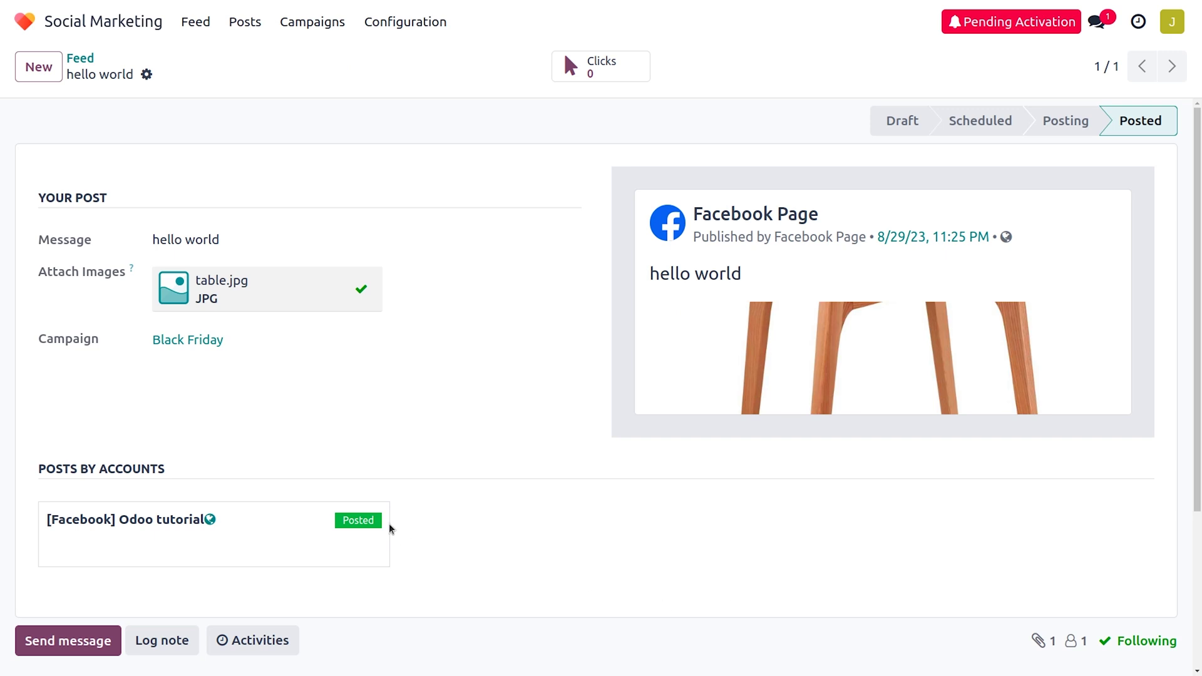
Open the posted 'hello world' card from the social Posts list.
click(245, 24)
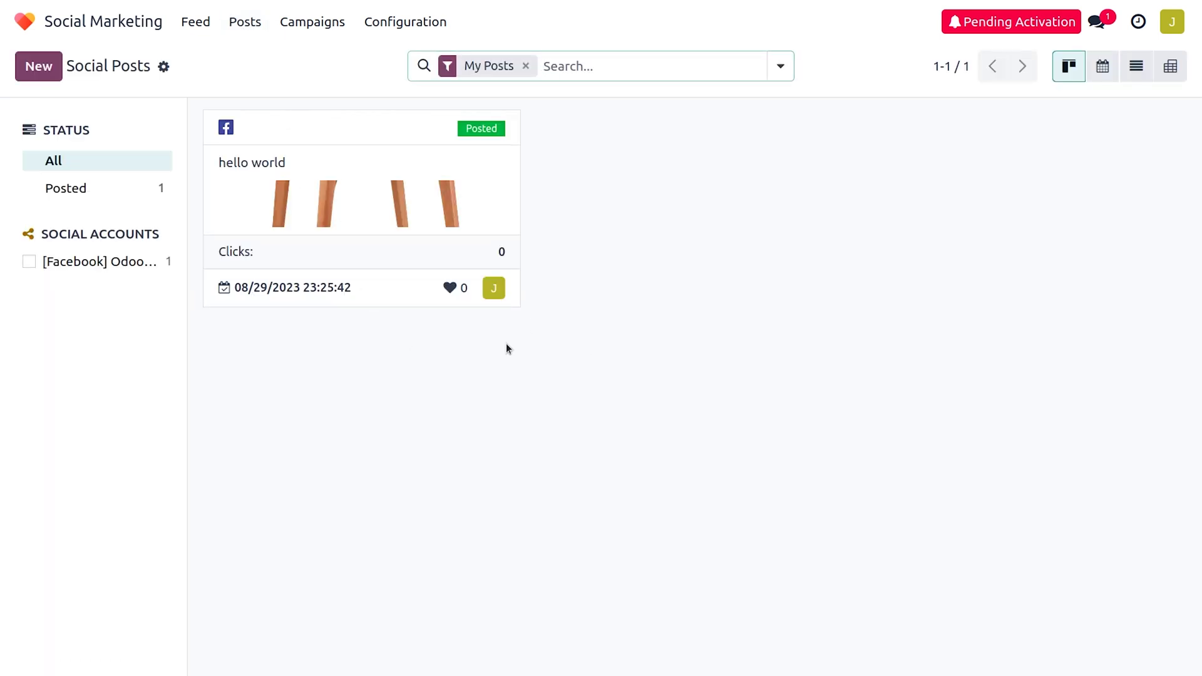
click(327, 164)
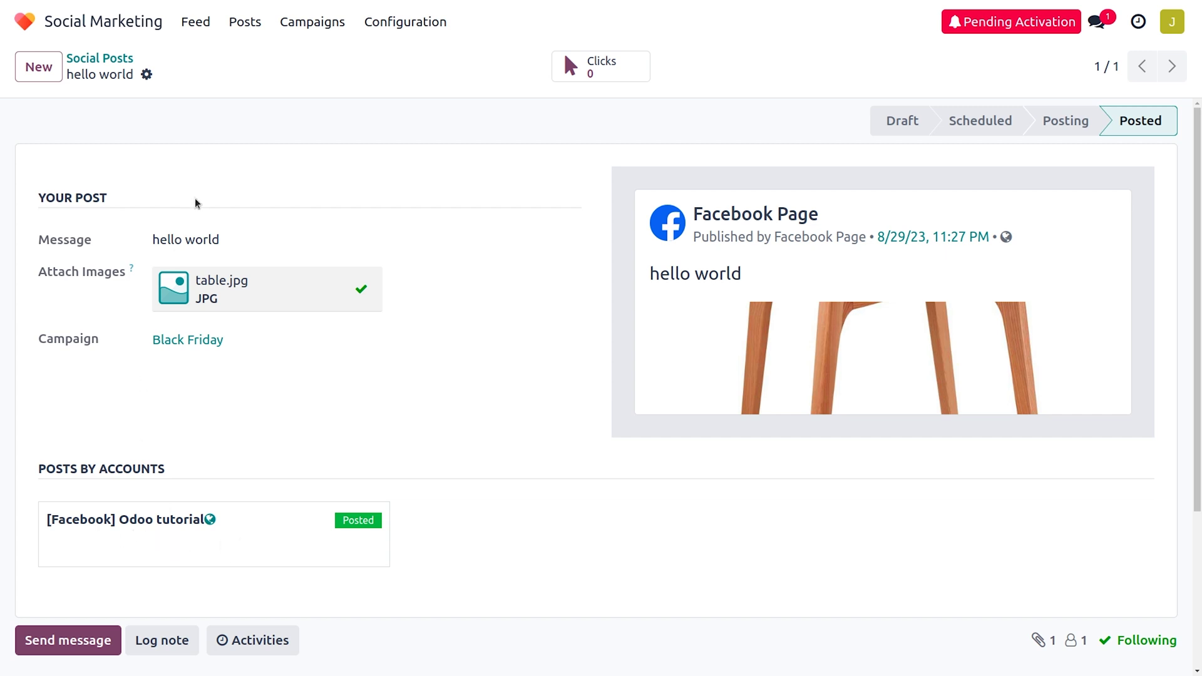
Return to the Feed and review the Odoo Test and Odoo tutorial stream statistics.
click(186, 30)
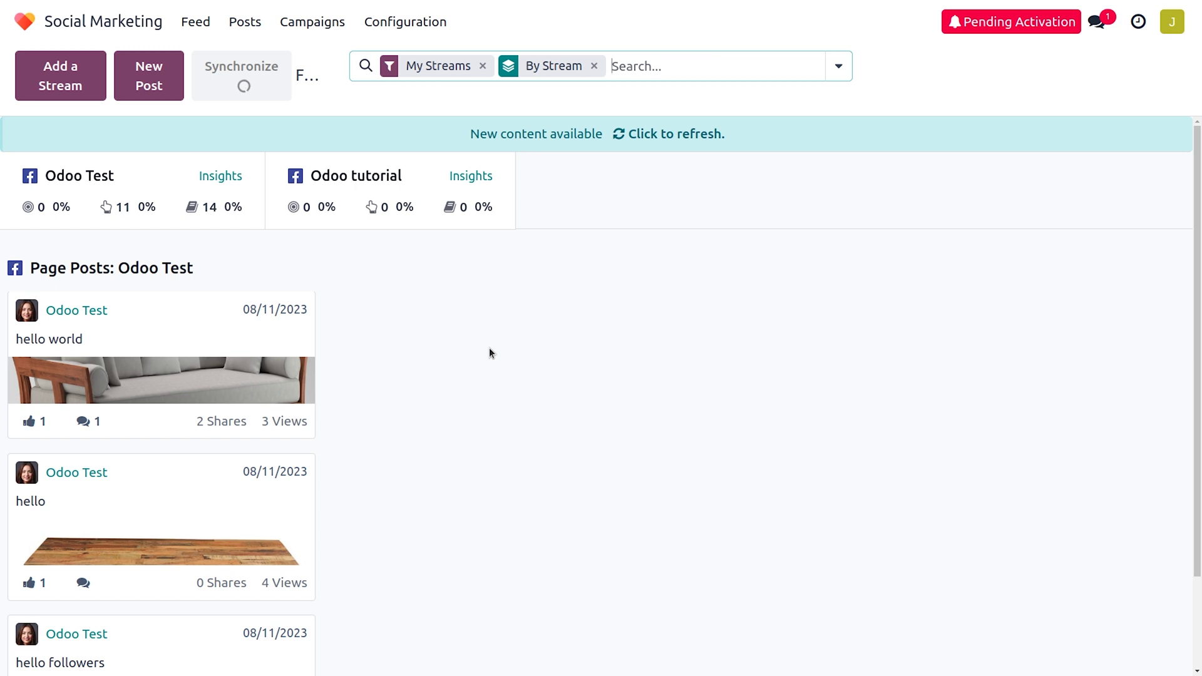
mouse_move(106, 209)
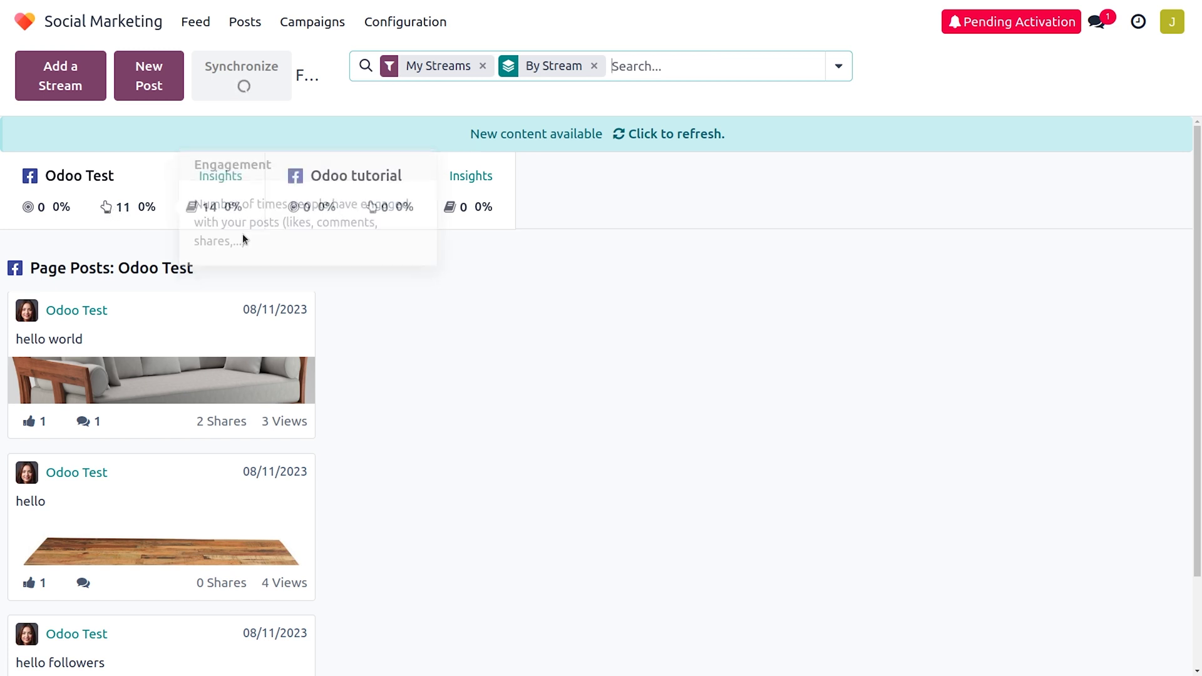
mouse_move(196, 207)
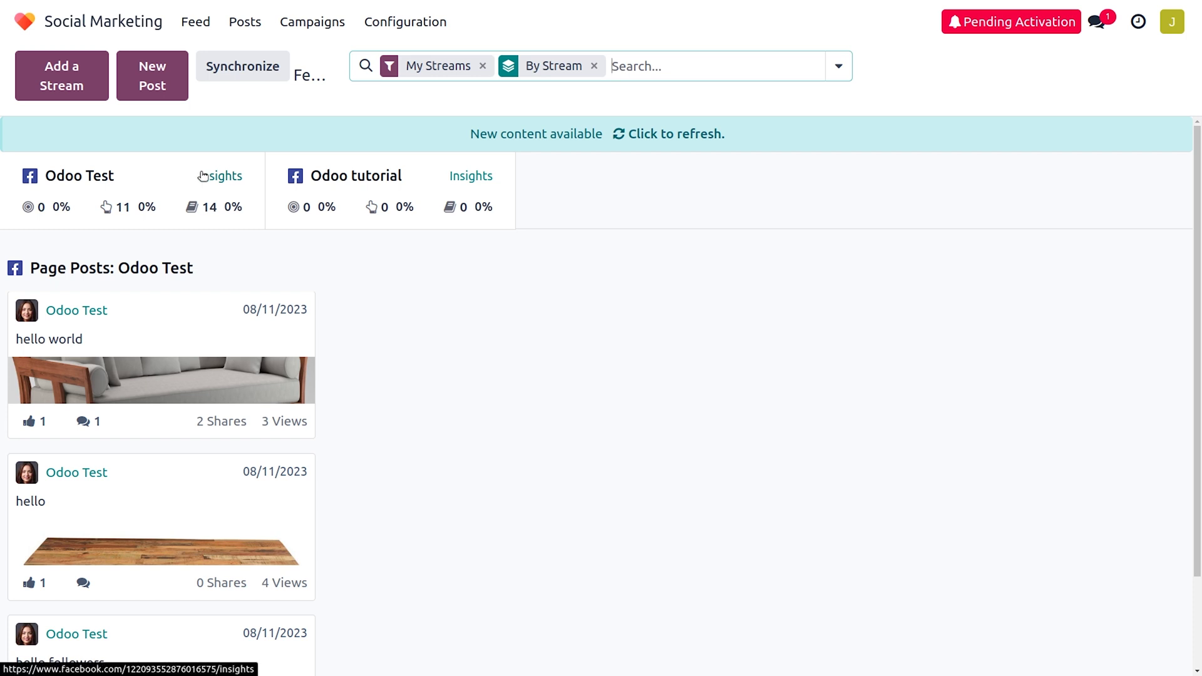
scroll(510, 428, down, 2)
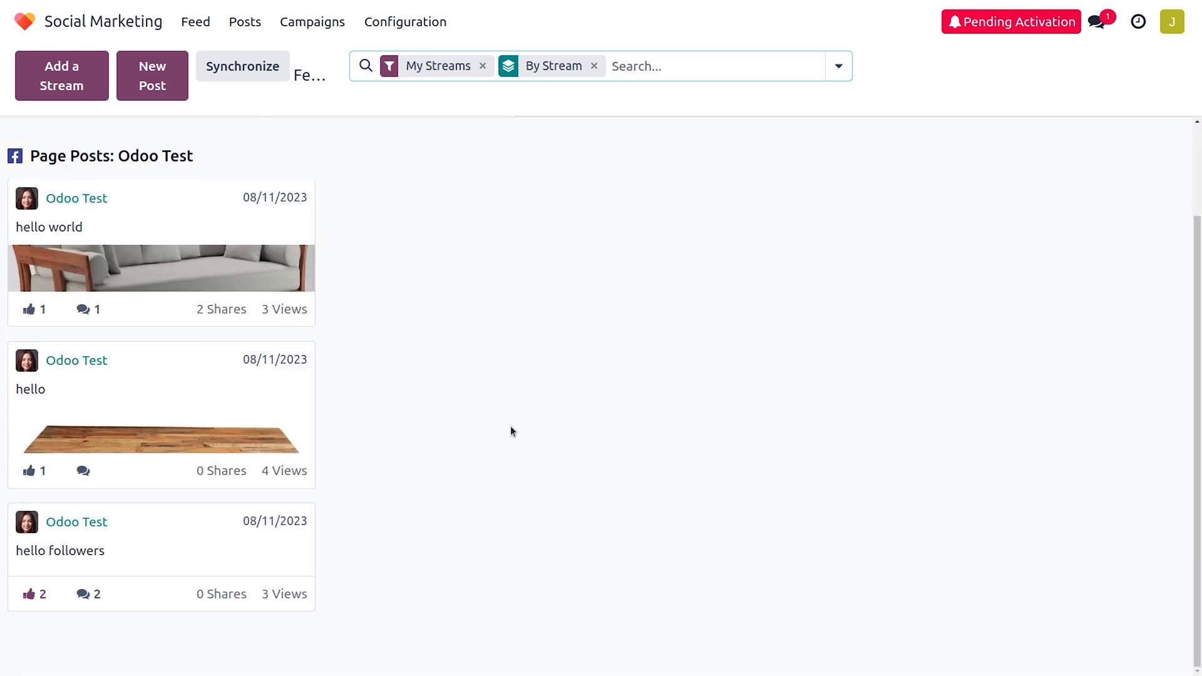
scroll(510, 431, up, 2)
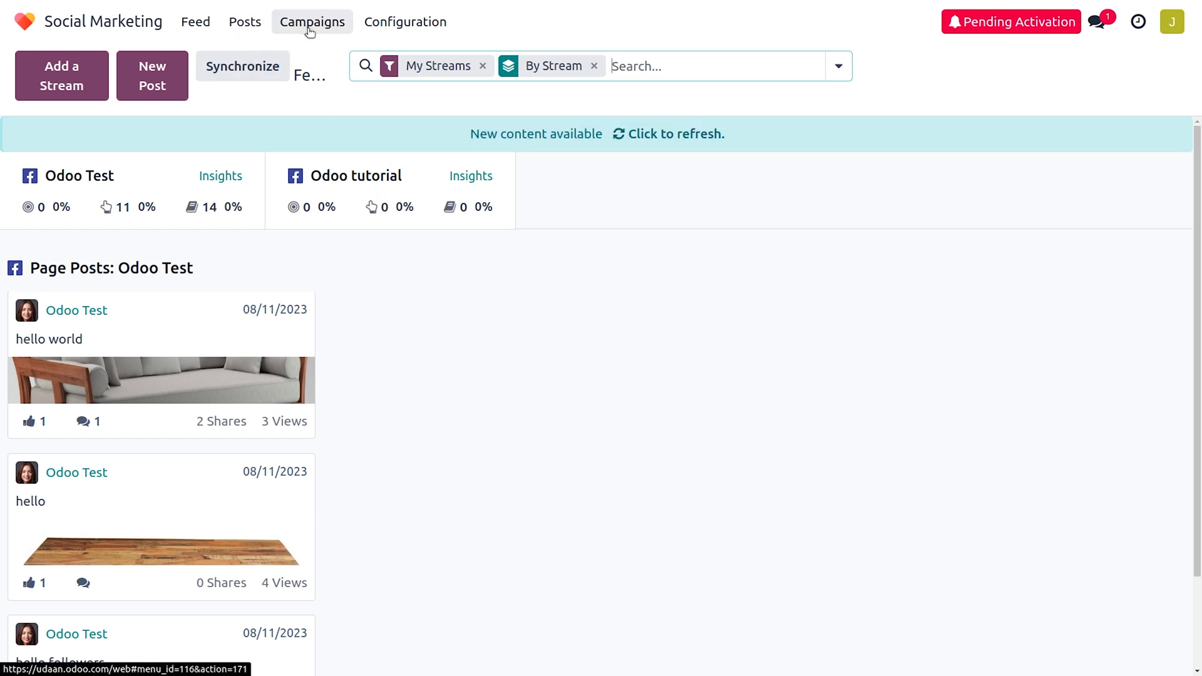
View Configuration > Social Media listing Facebook, Instagram, LinkedIn, Twitter and YouTube.
click(377, 31)
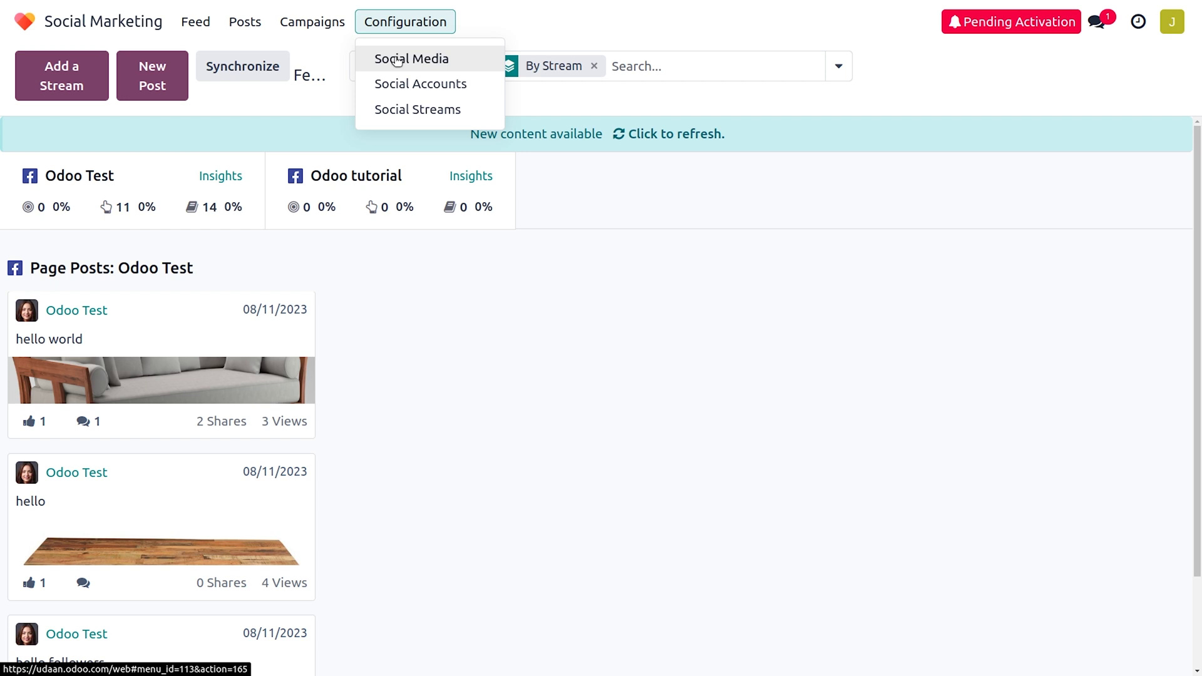
click(397, 61)
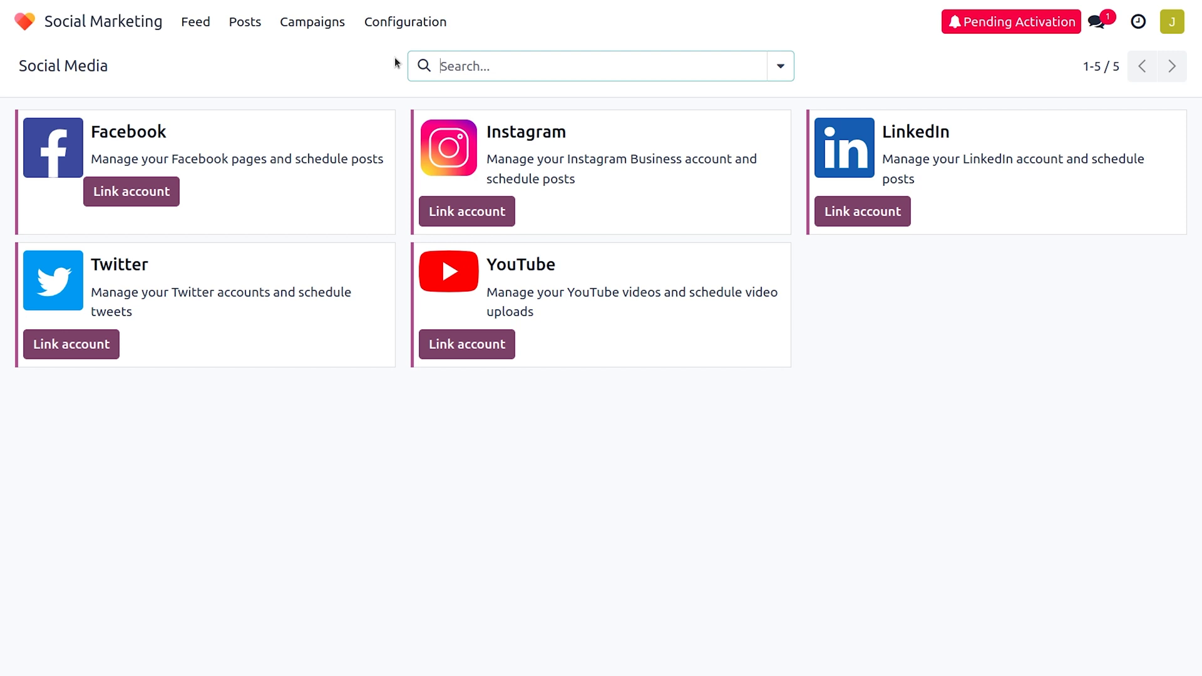
click(405, 20)
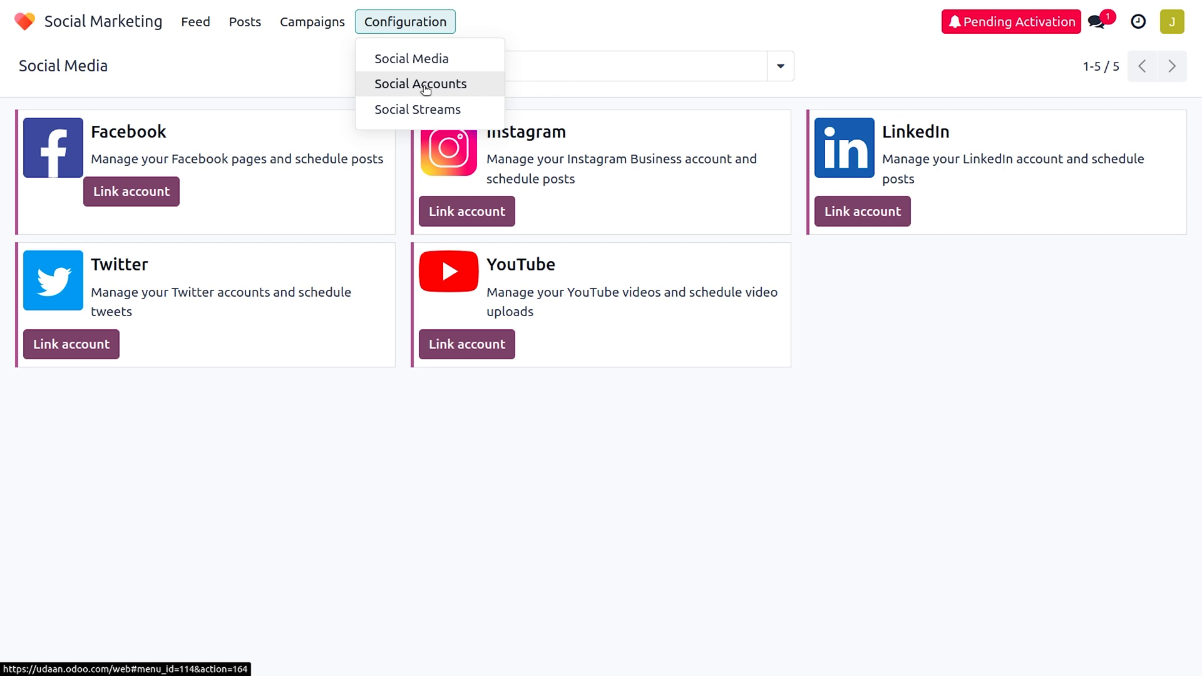
Check the Social Accounts list, then the Social Streams for Odoo Test and Odoo tutorial.
click(425, 87)
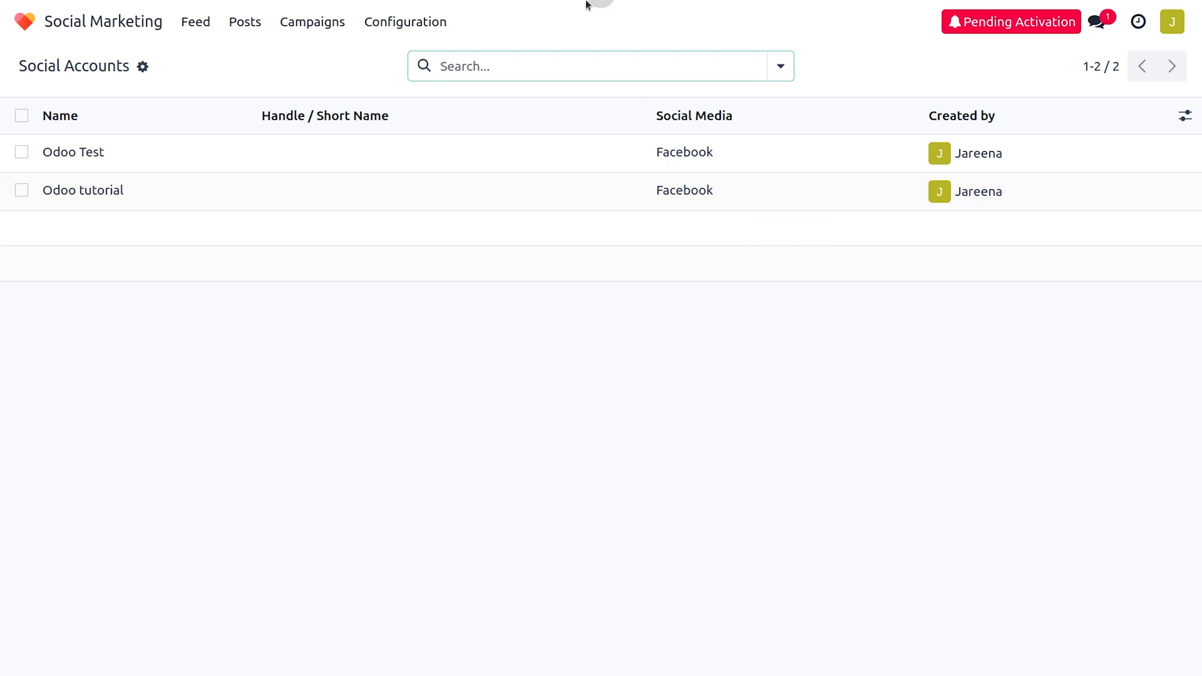
click(420, 20)
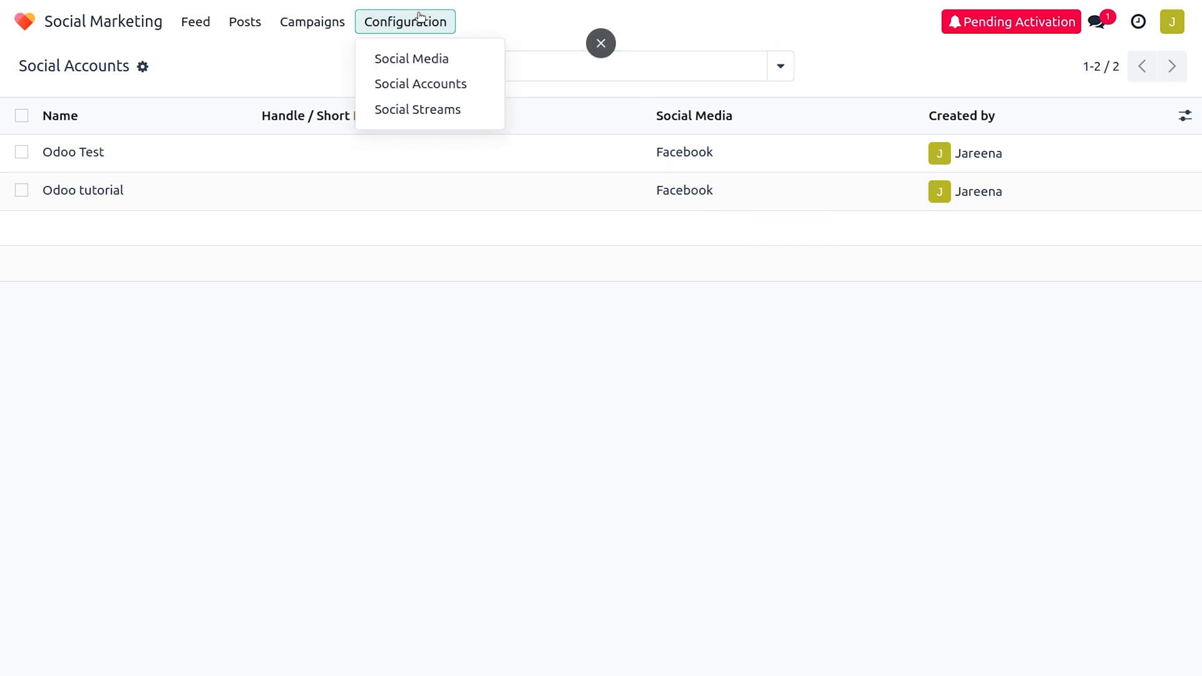
click(418, 106)
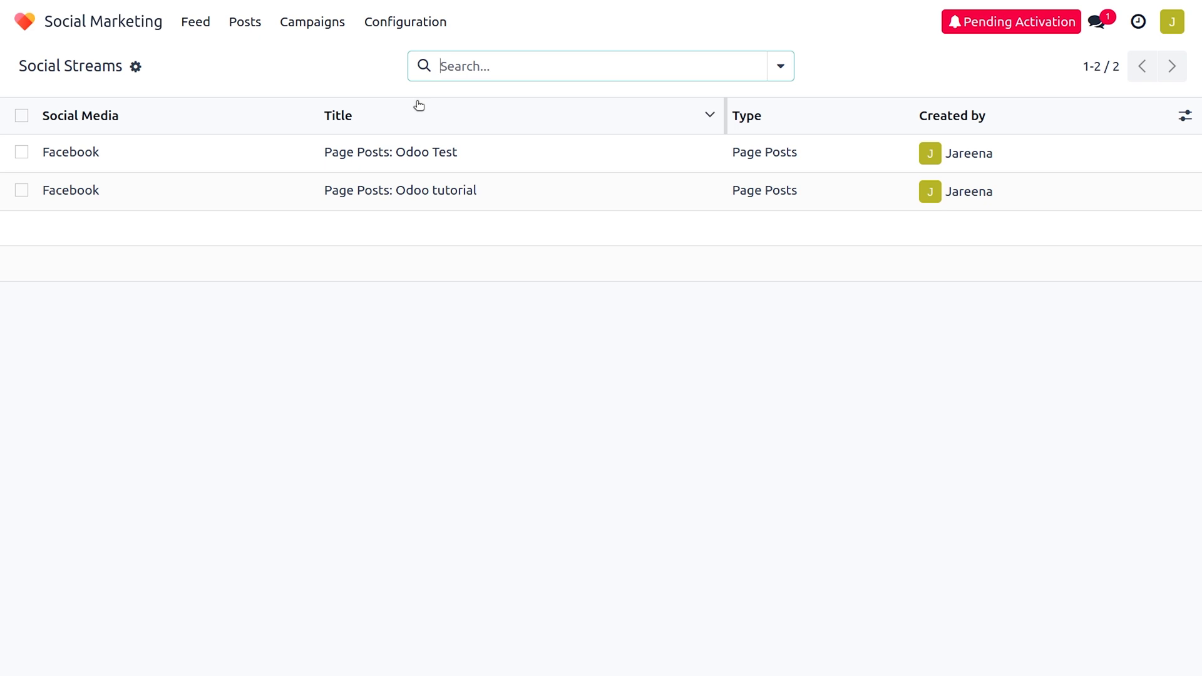
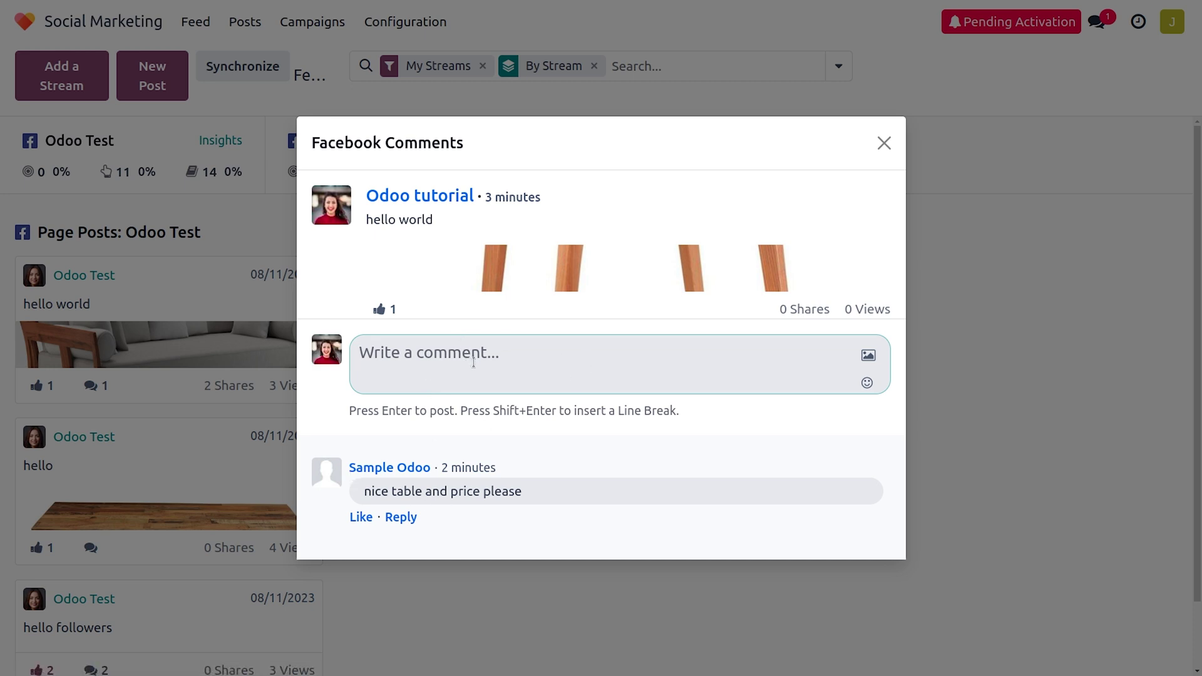
Comment 'hey price please' on the 'hello world' Odoo tutorial post, then close the comments dialog.
text(hey price please)
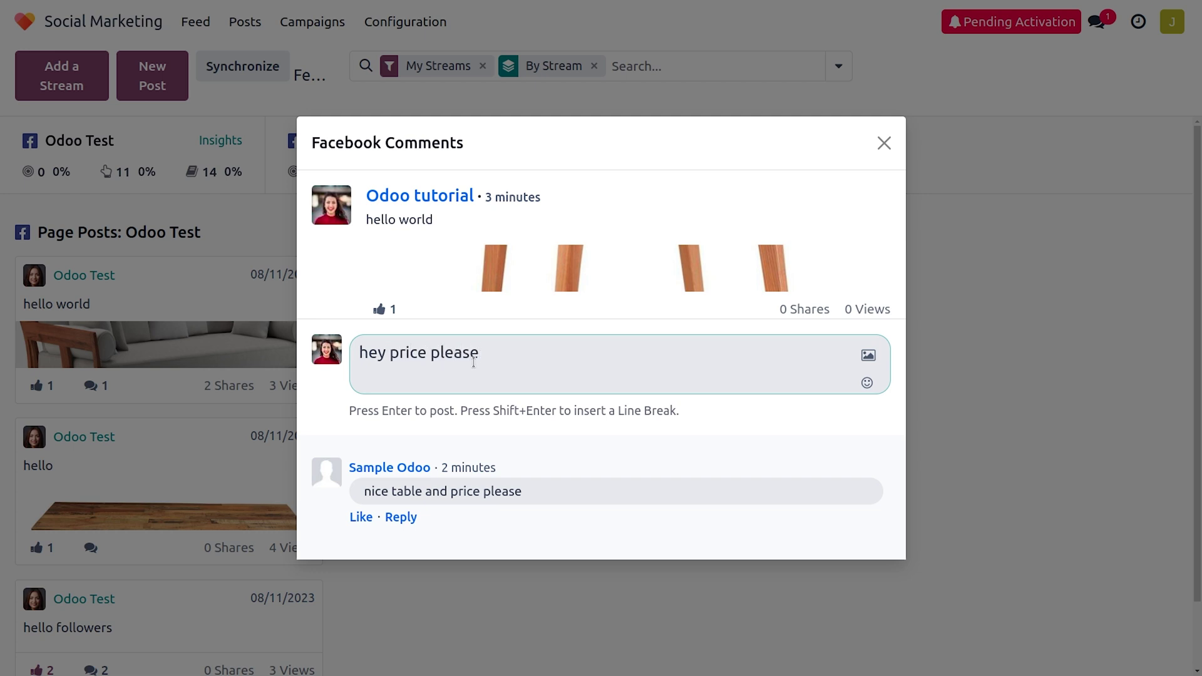
click(927, 354)
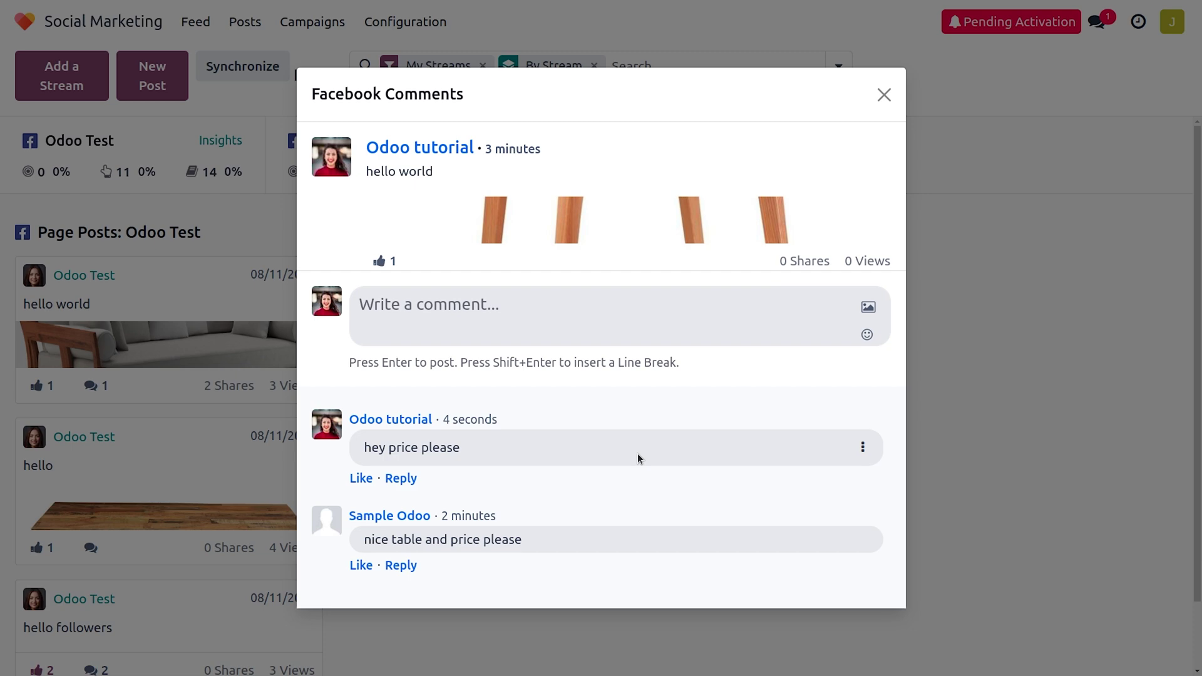
click(881, 95)
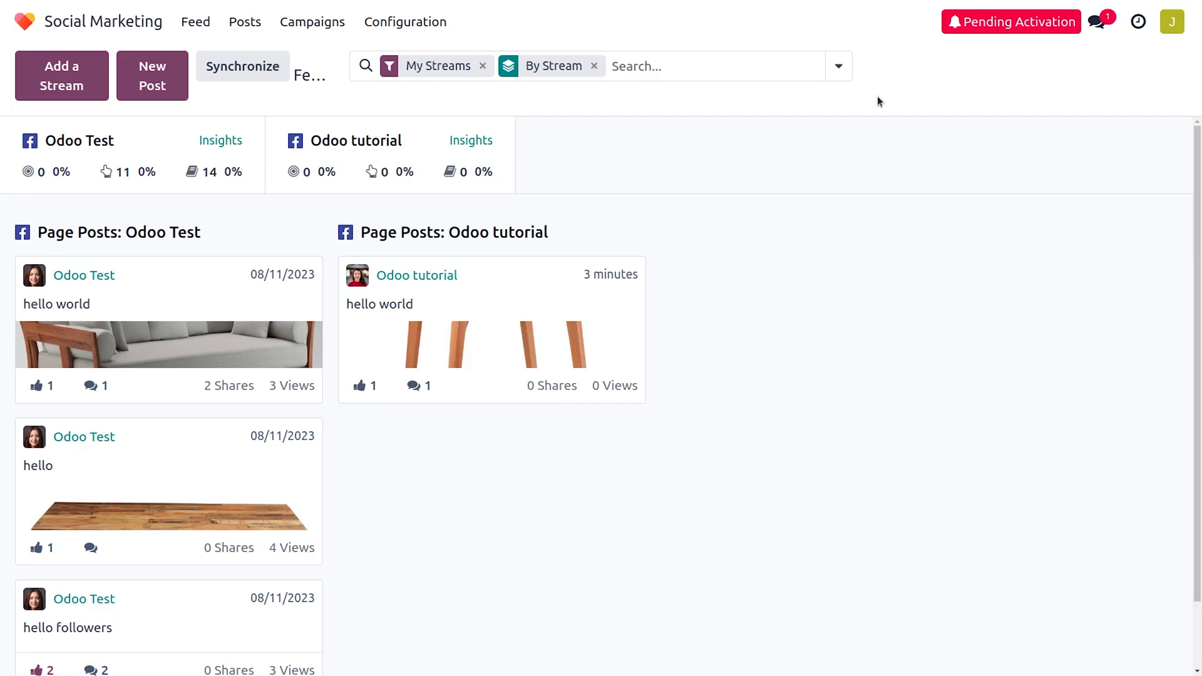